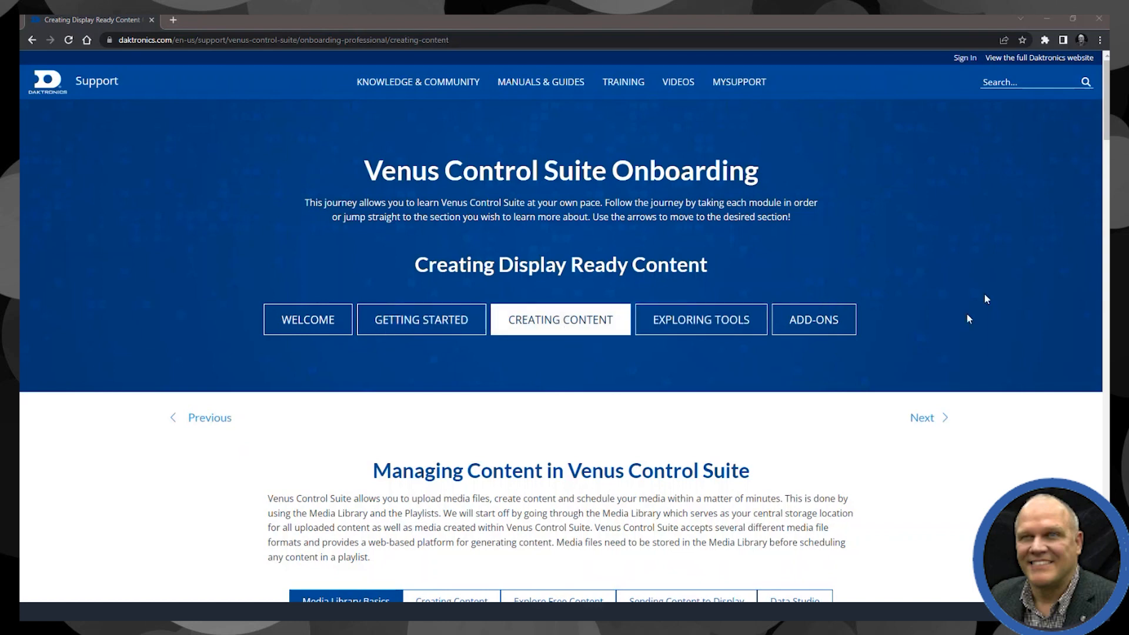
- Review the Media Library Basics section of the Venus Control Suite onboarding page, including its dropdown menu and deleting content topics
scroll(1105, 123, "down", 5)
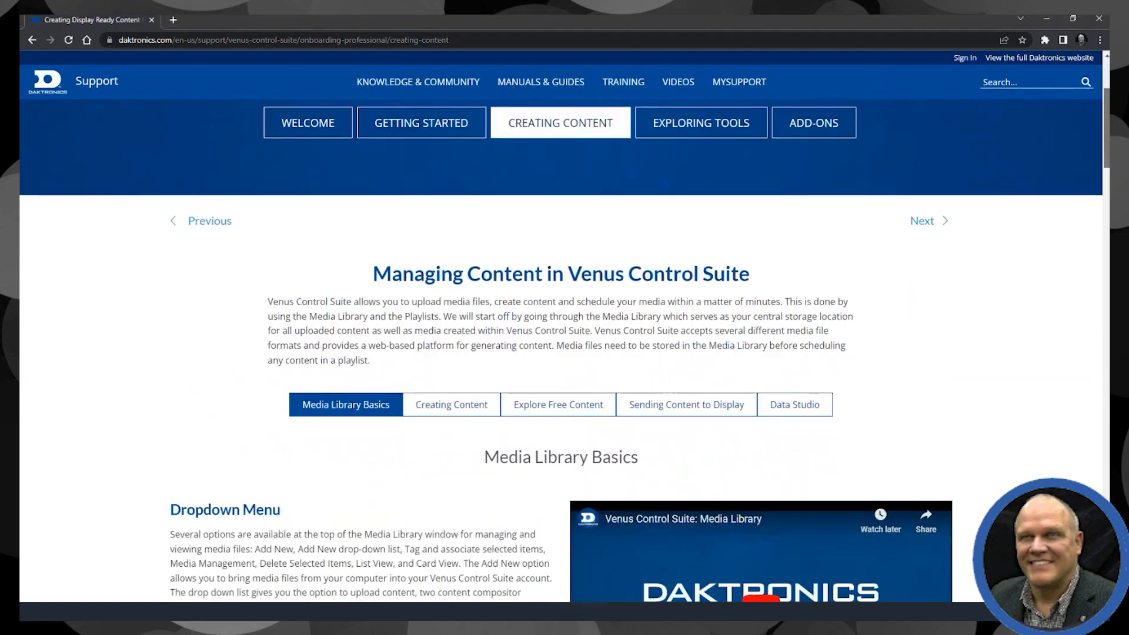
scroll(565, 352, "down", 2)
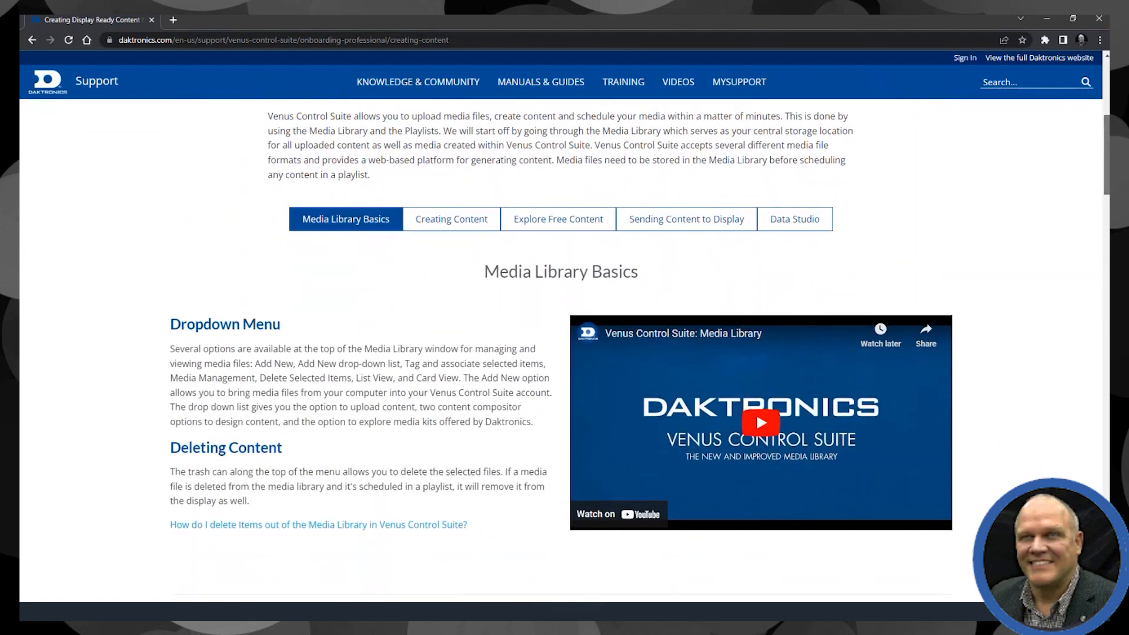
scroll(1109, 213, "down", 4)
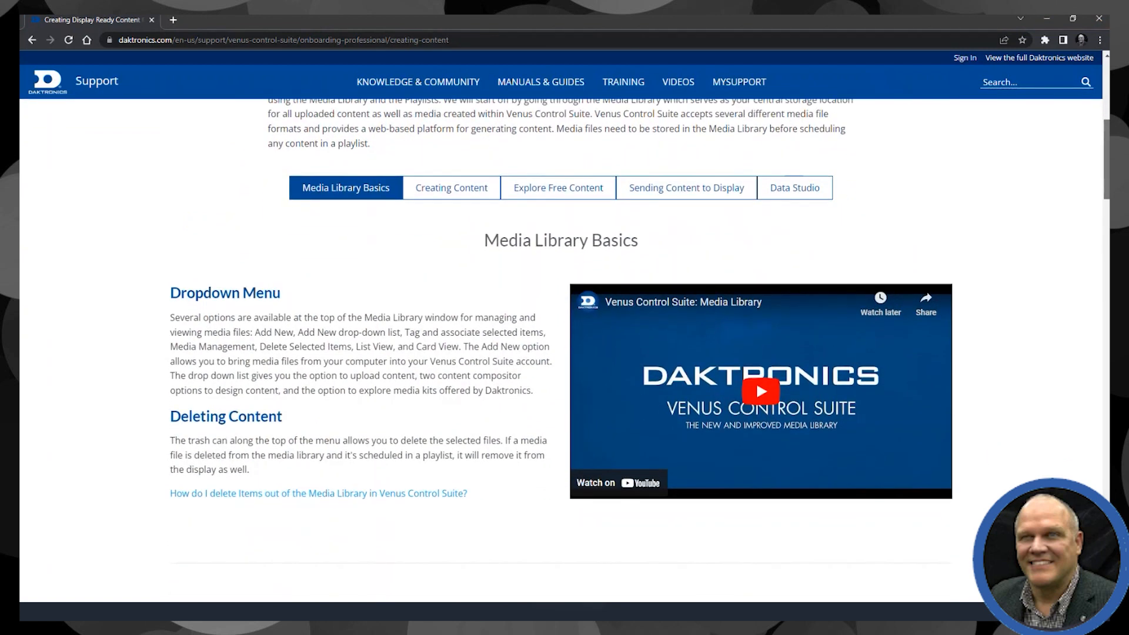
mouse_move(1109, 213)
left_mouse_down()
mouse_move(1109, 302)
mouse_move(1105, 200)
left_mouse_up()
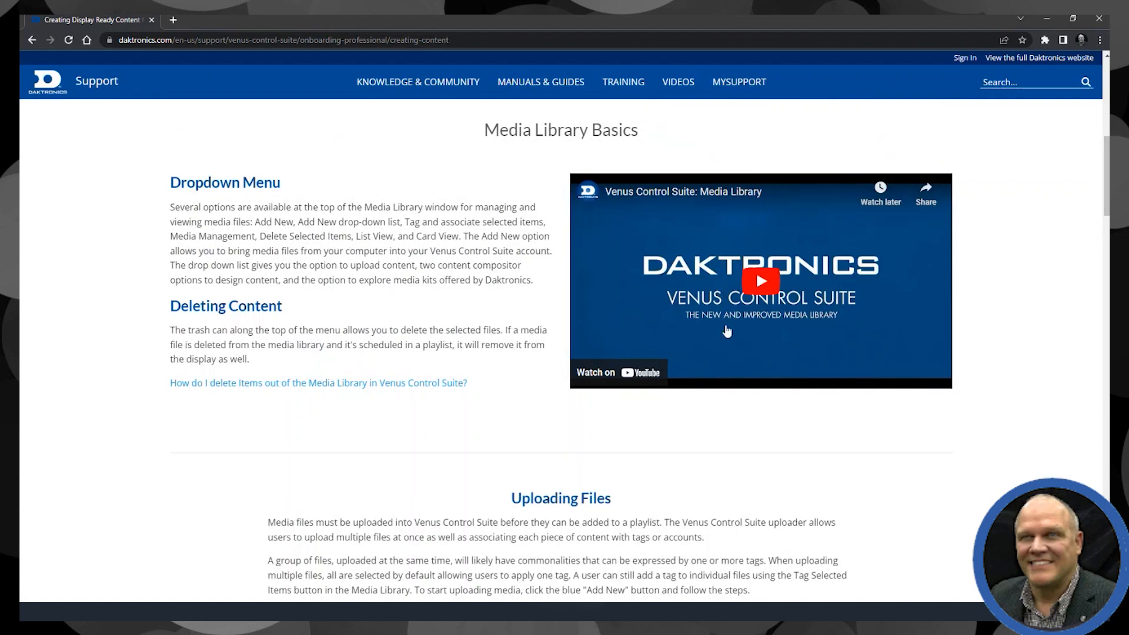
- Show the Creating Content section and review its Web Editor material, from content creation through Easy Drop Weather to content templates
scroll(727, 331, "up", 8)
left_click(458, 520)
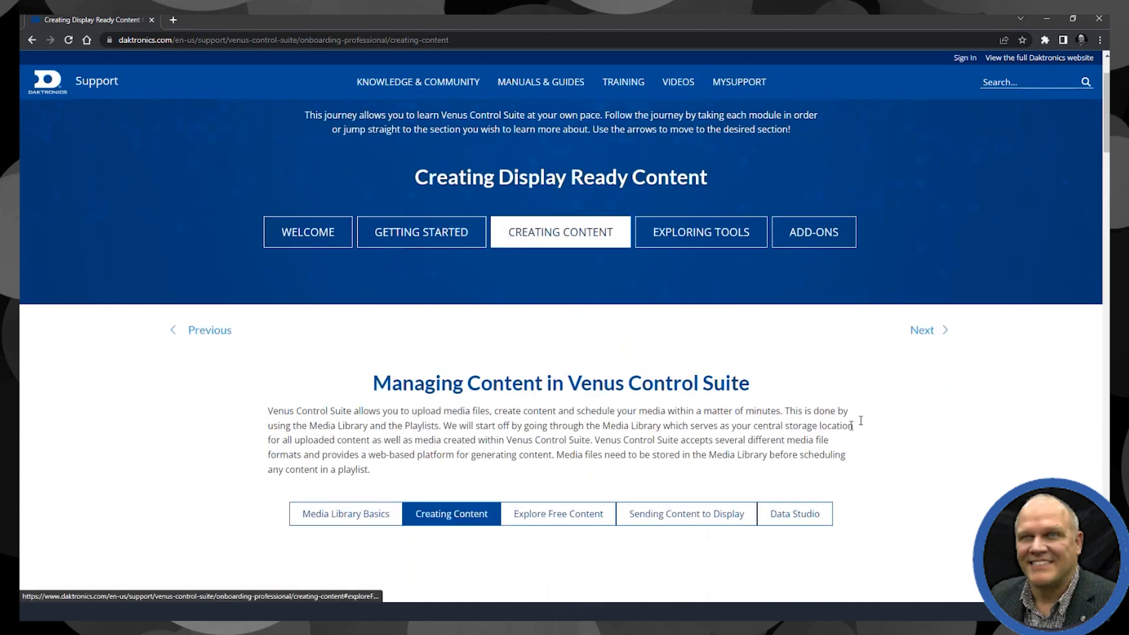
scroll(1104, 139, "down", 7)
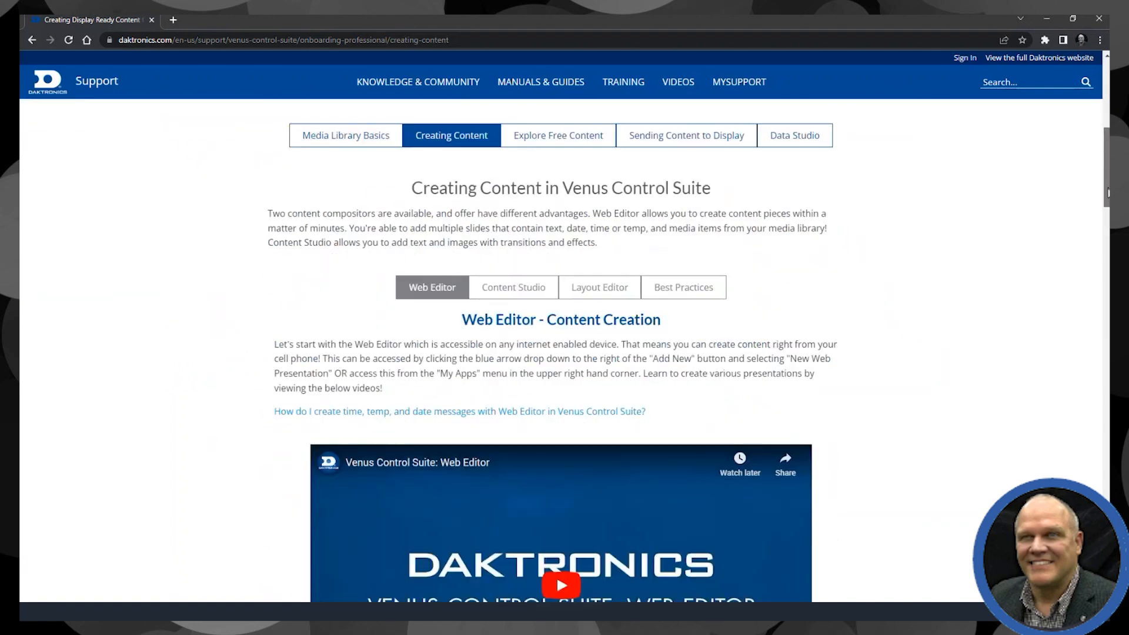
scroll(561, 351, "up", 1)
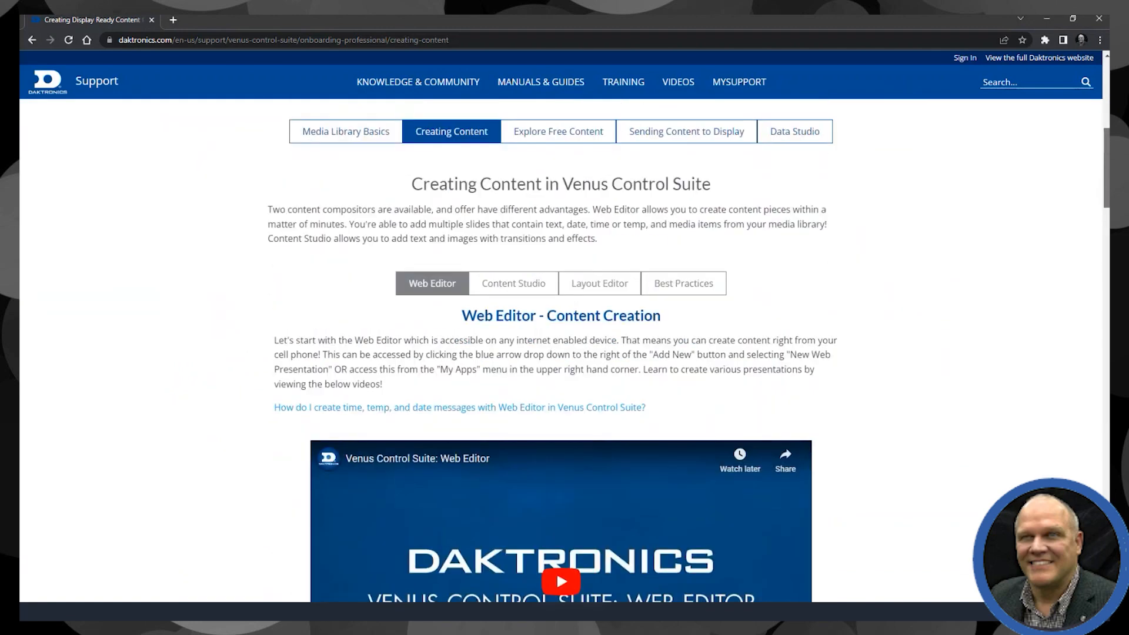
scroll(561, 351, "down", 5)
scroll(556, 224, "down", 5)
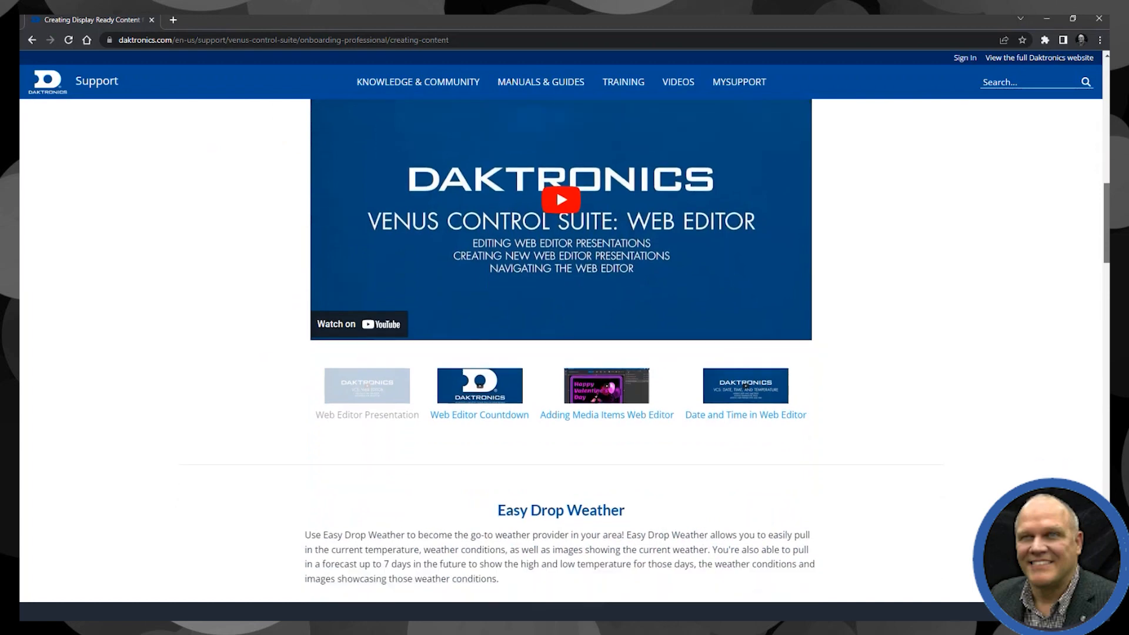
scroll(561, 351, "down", 2)
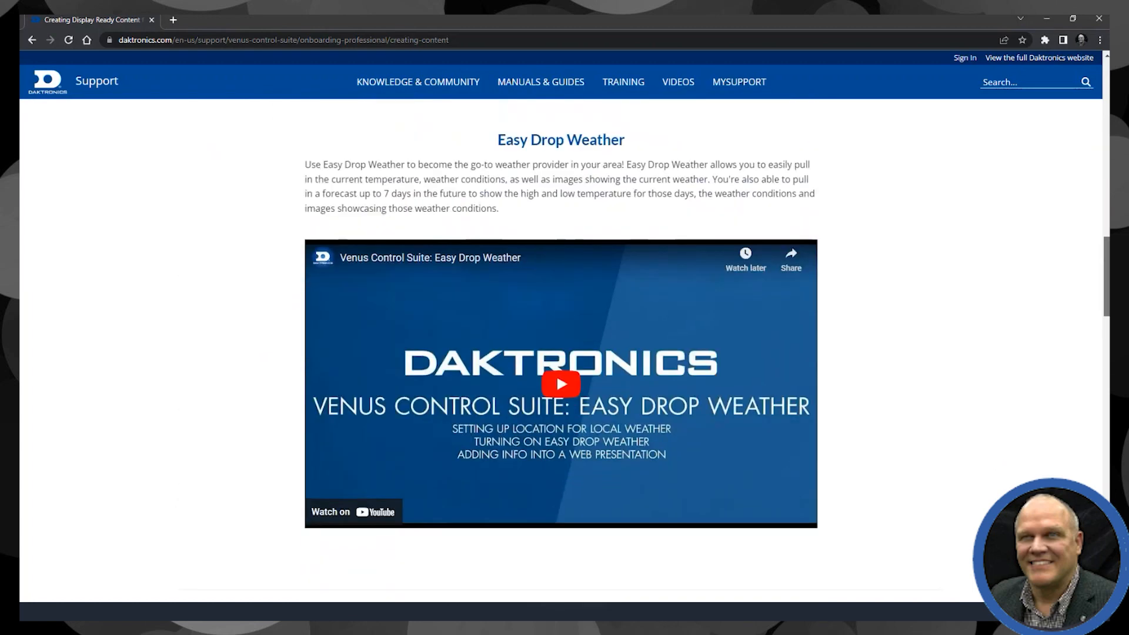
scroll(561, 351, "down", 3)
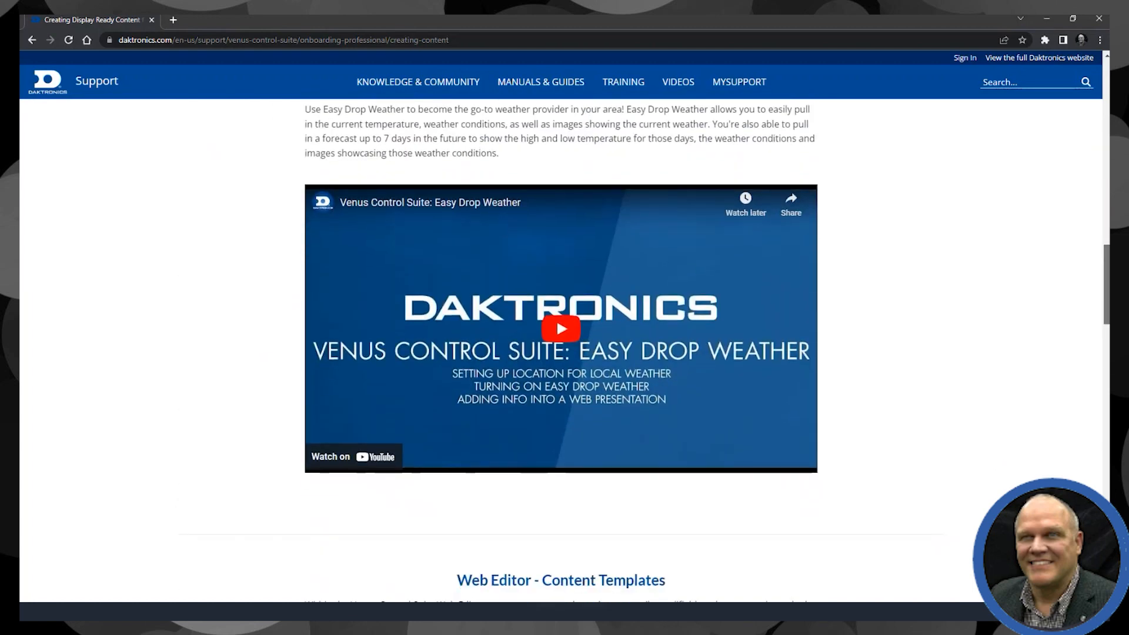
scroll(561, 351, "down", 6)
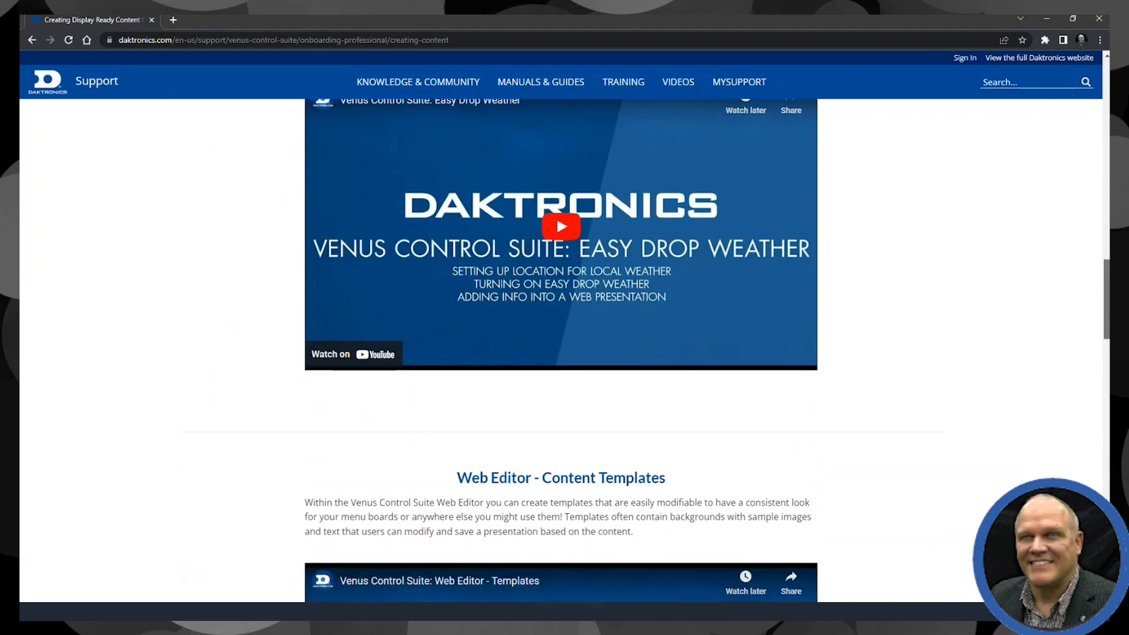
scroll(561, 351, "down", 5)
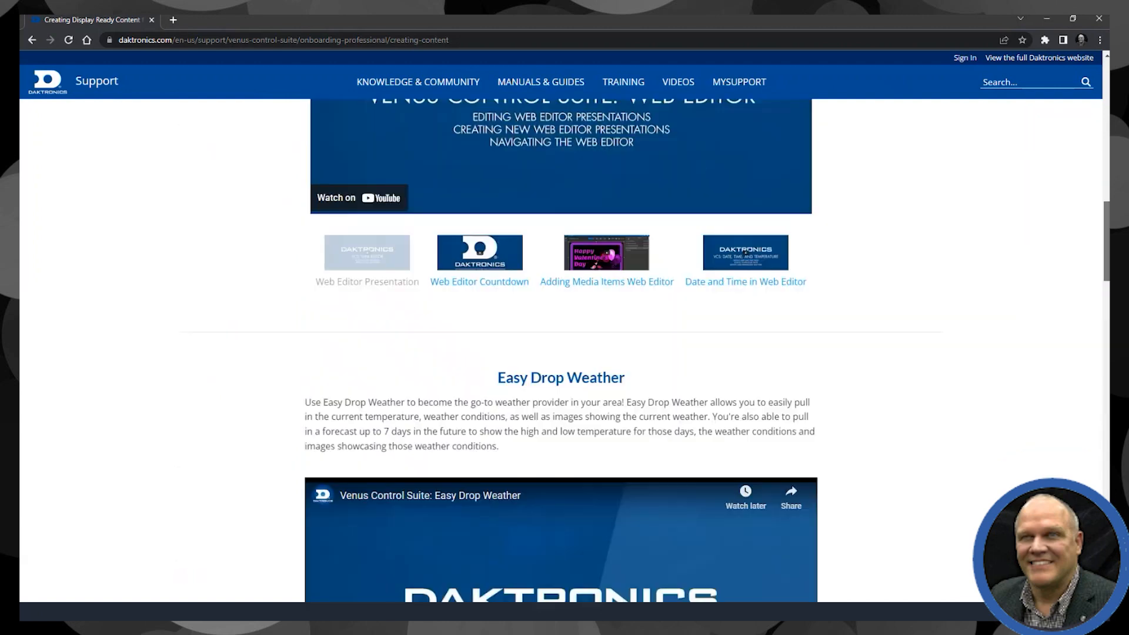
- Show the Layout Editor topic within the Creating Content section and review its description and video
scroll(699, 362, "up", 10)
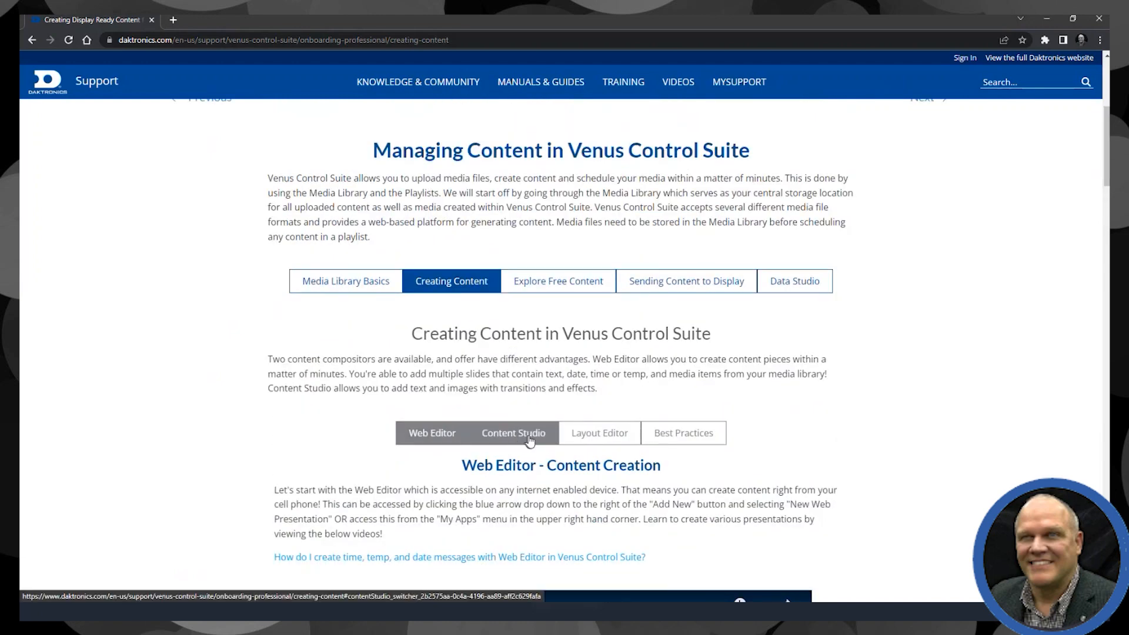
left_click(593, 441)
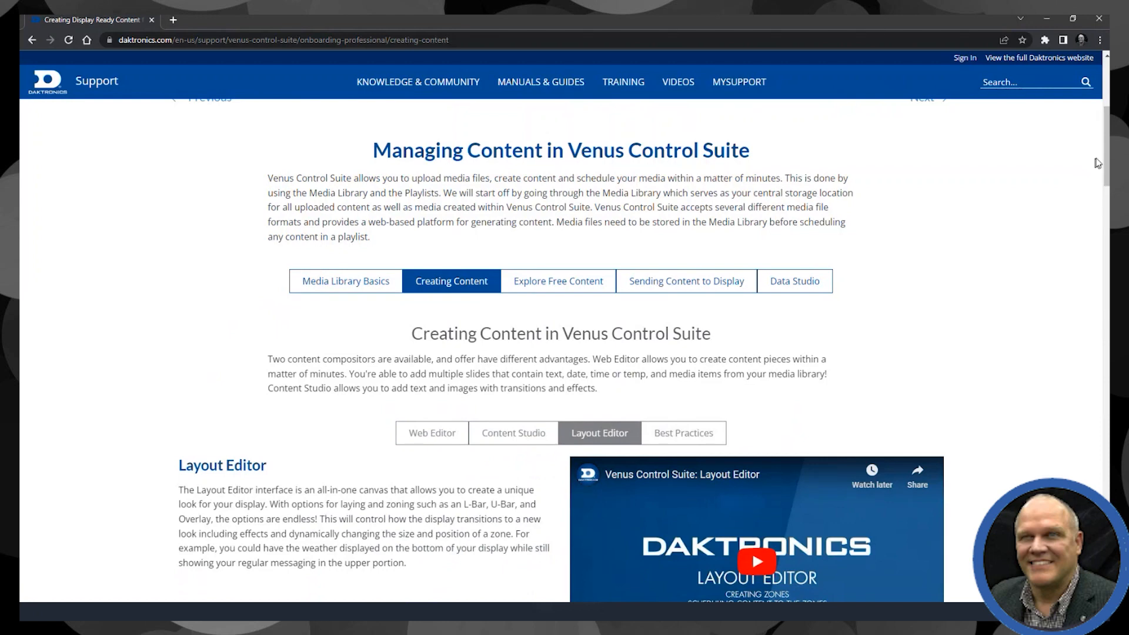
left_click_drag(1106, 158, 1106, 179)
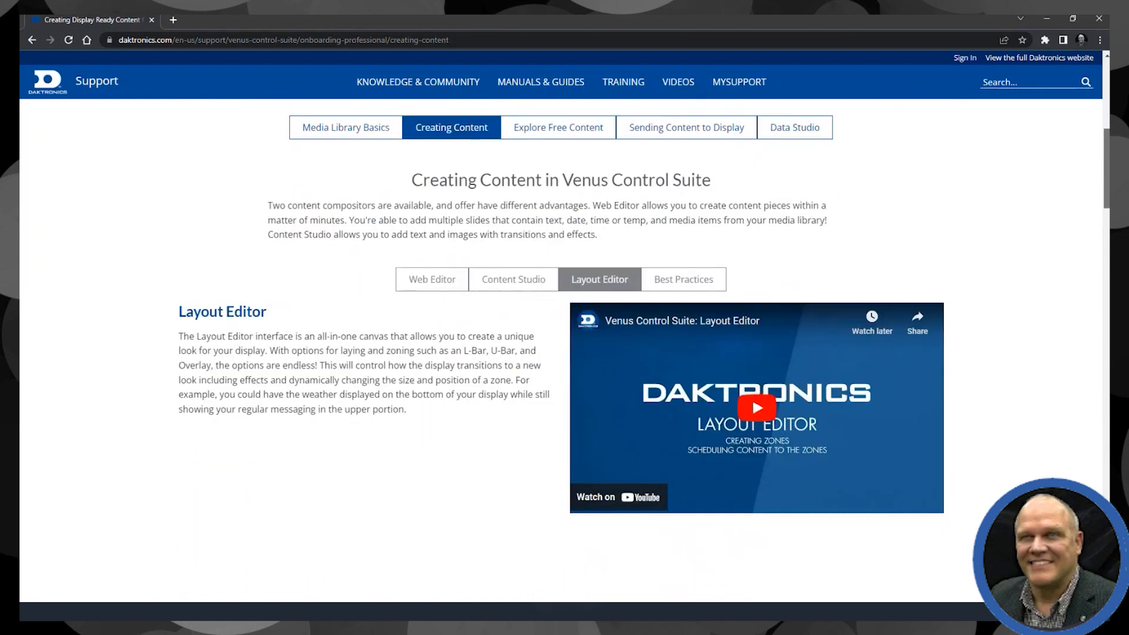
scroll(753, 377, "down", 1)
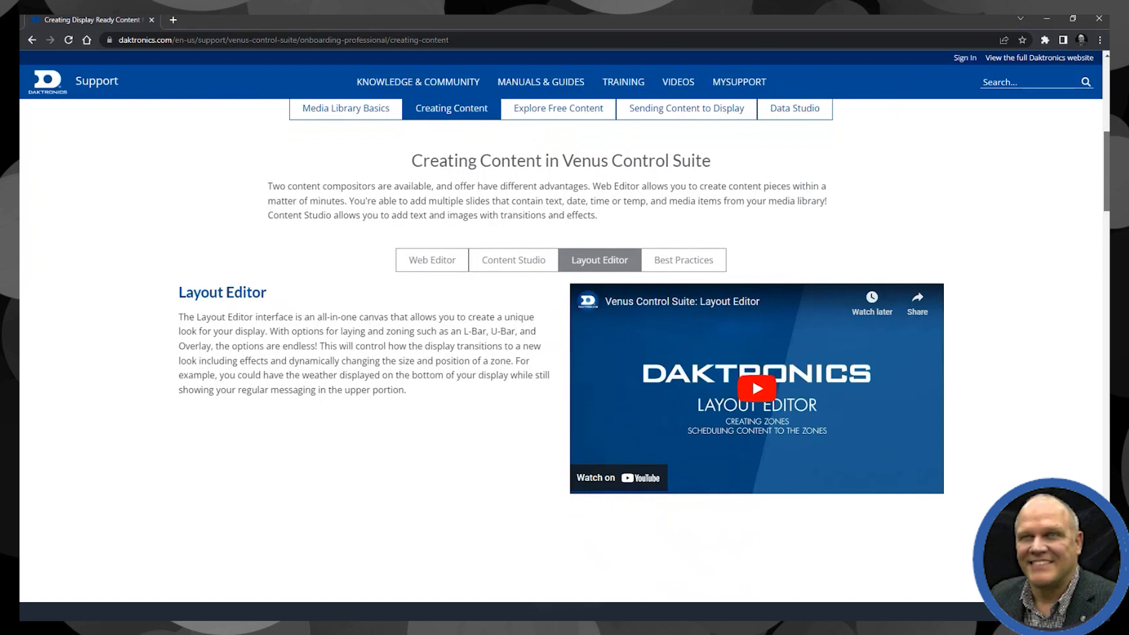
scroll(753, 377, "down", 1)
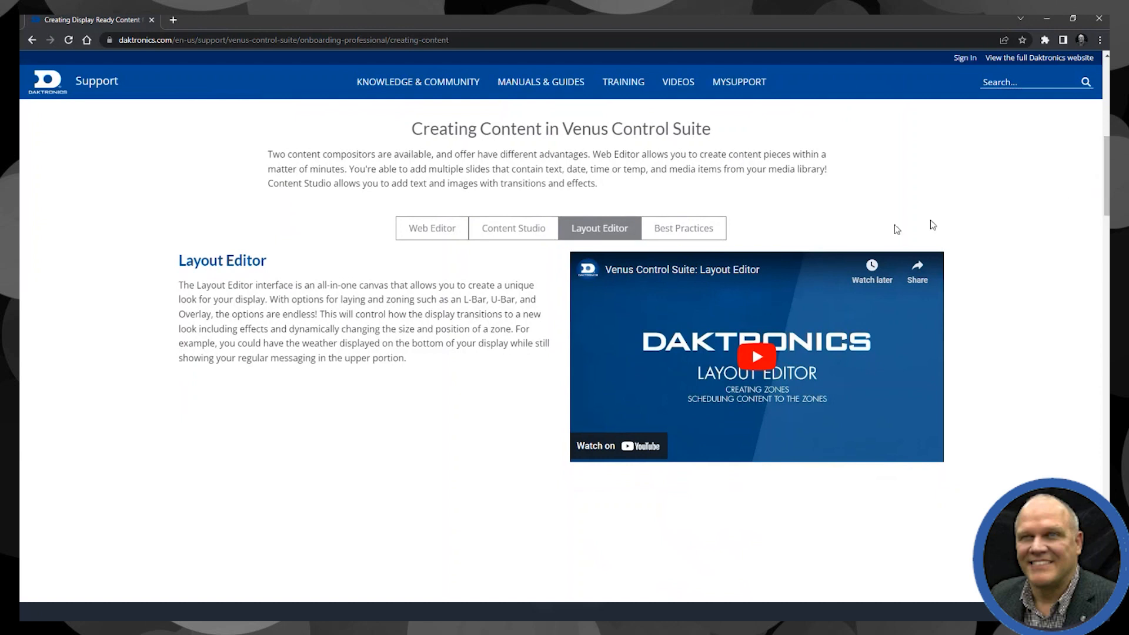
- Show the Best Practices topic and review the content guides for LED and LCD displays, returning to the page's start
left_click(689, 237)
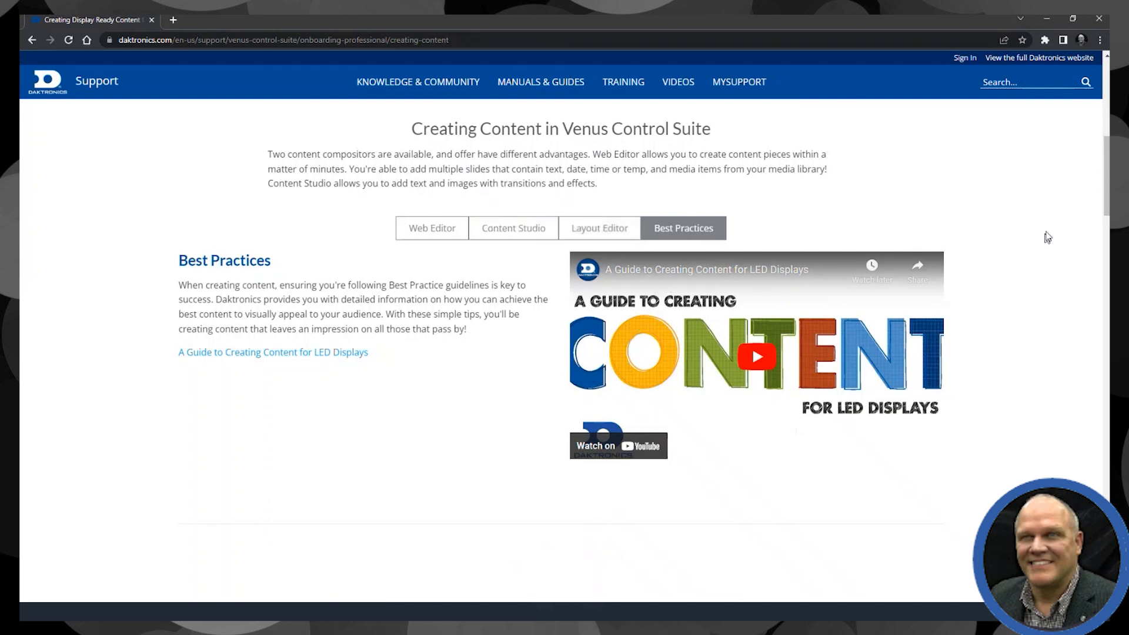
left_click_drag(1108, 186, 1092, 252)
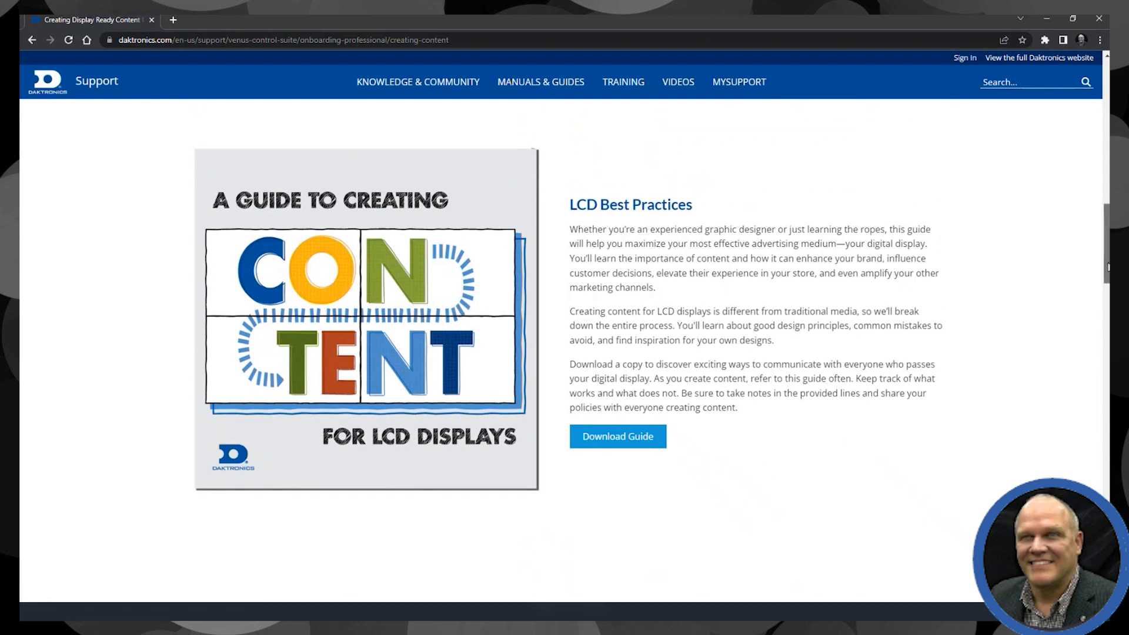
left_click_drag(1107, 266, 1107, 150)
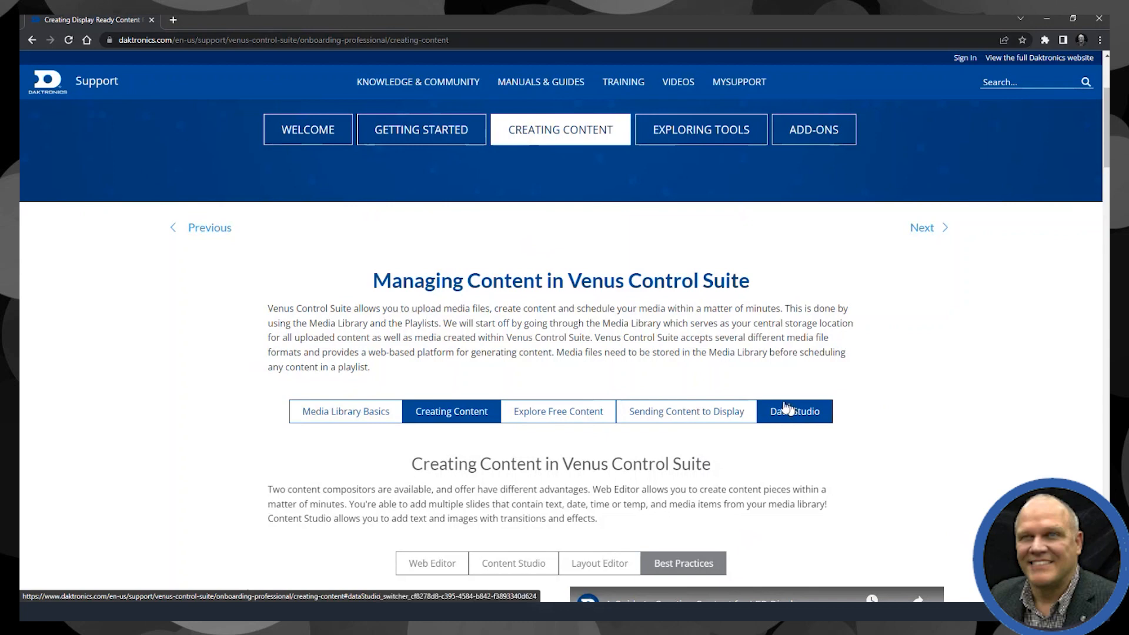
scroll(561, 329, "up", 3)
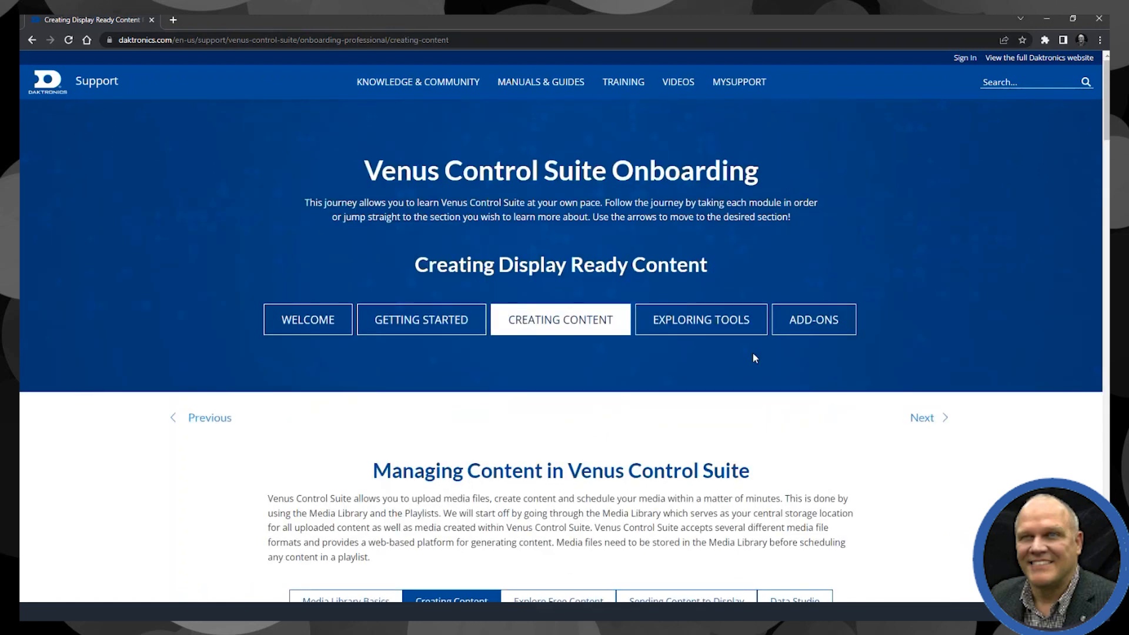
- Minimize the support page window and bring up the Venus Control Suite Launchpad window, maximized
left_click(1048, 21)
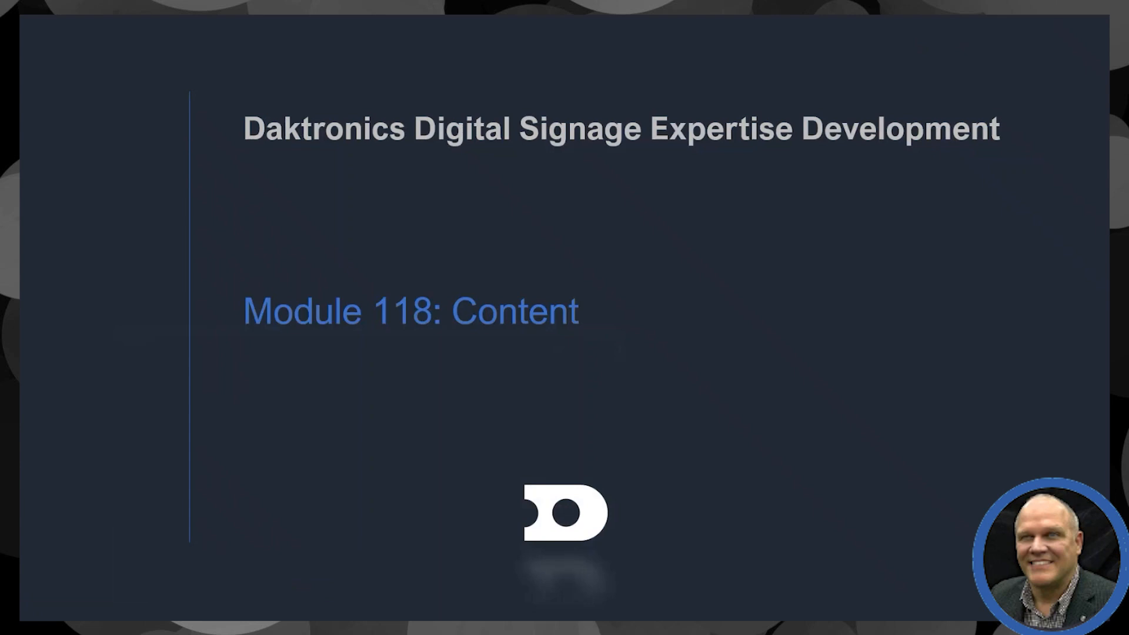
left_click_drag(20, 98, 791, 93)
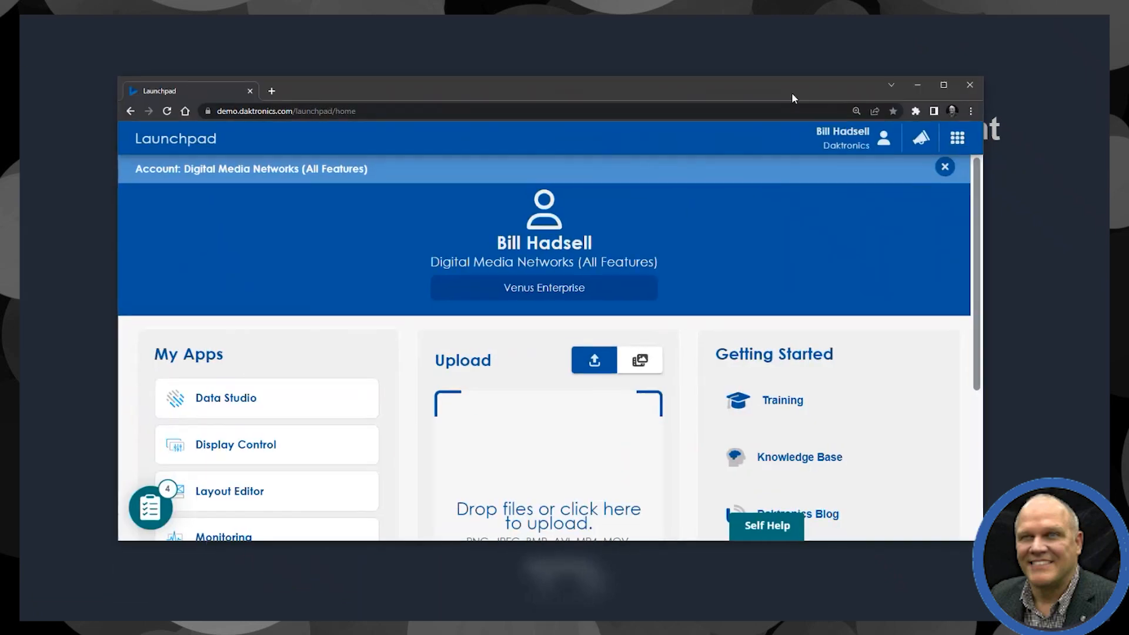
left_click(944, 86)
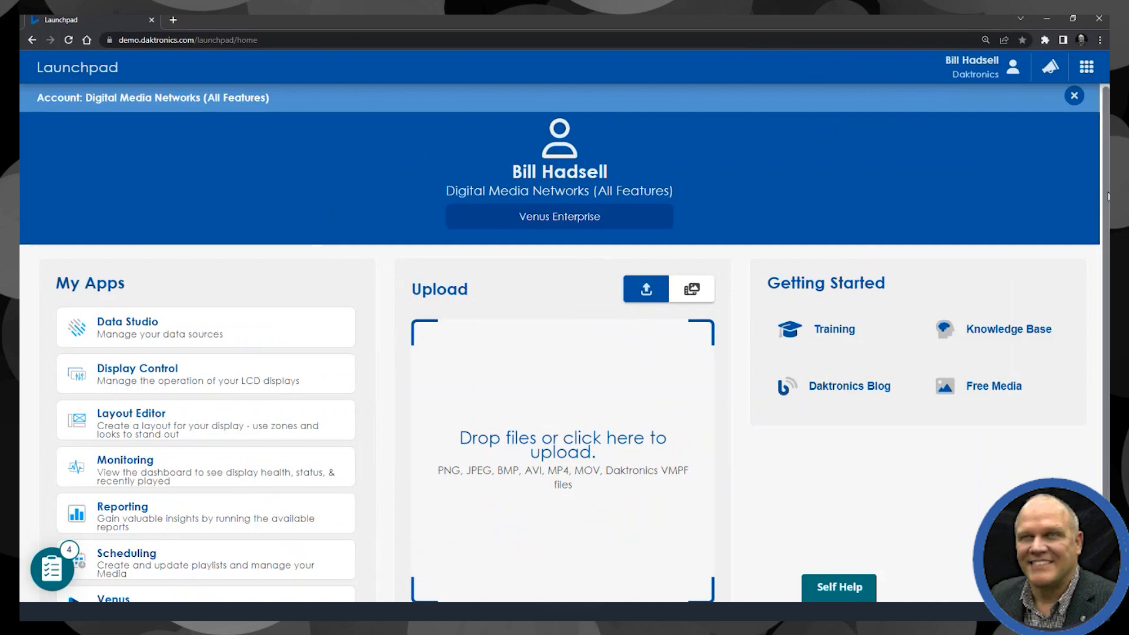
- Open the Web Editor app from the Launchpad and switch from its presentations to the Media Library
left_click_drag(1106, 197, 1107, 286)
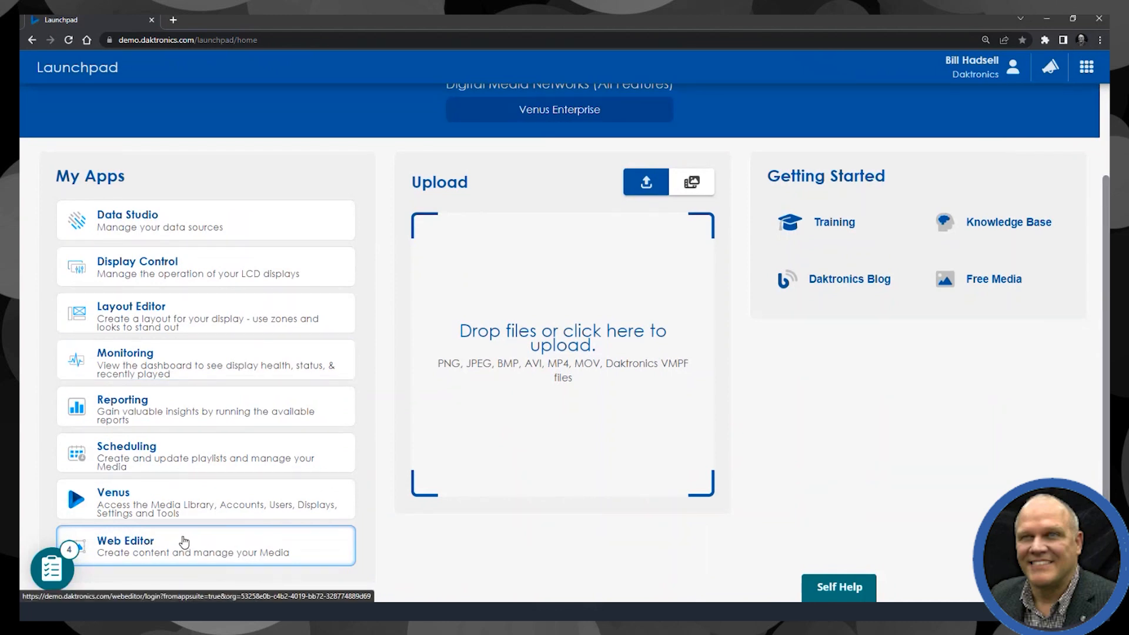
left_click(200, 544)
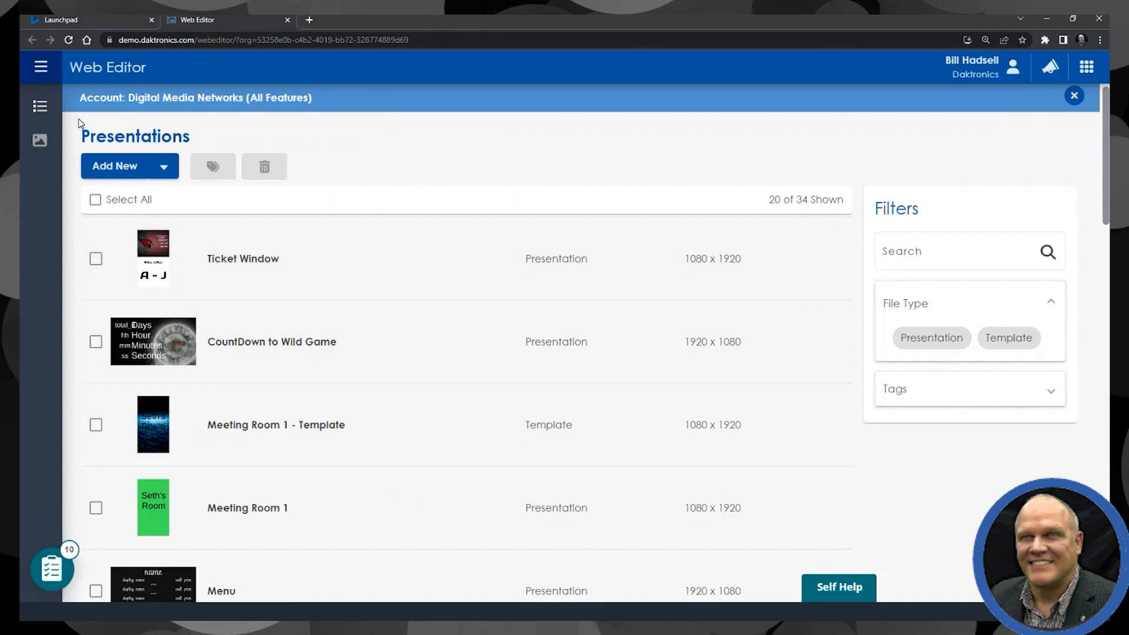
left_click(40, 143)
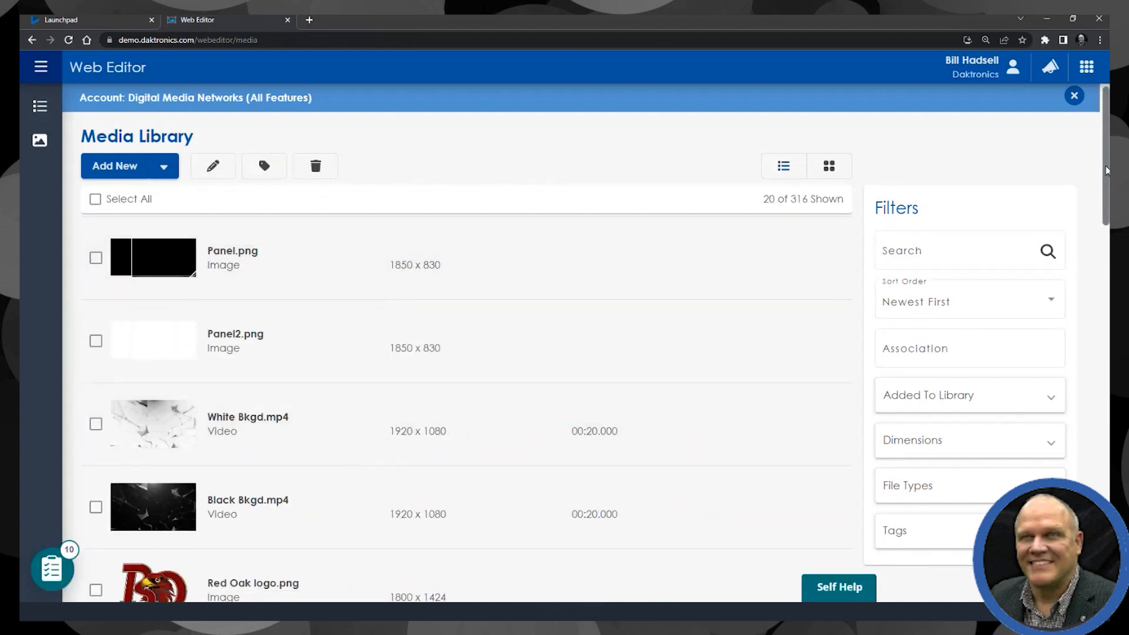
- Filter the Media Library by the tag "bh sample" and look through the filtered files
mouse_move(1105, 171)
left_mouse_down()
mouse_move(1105, 553)
mouse_move(1105, 153)
left_mouse_up()
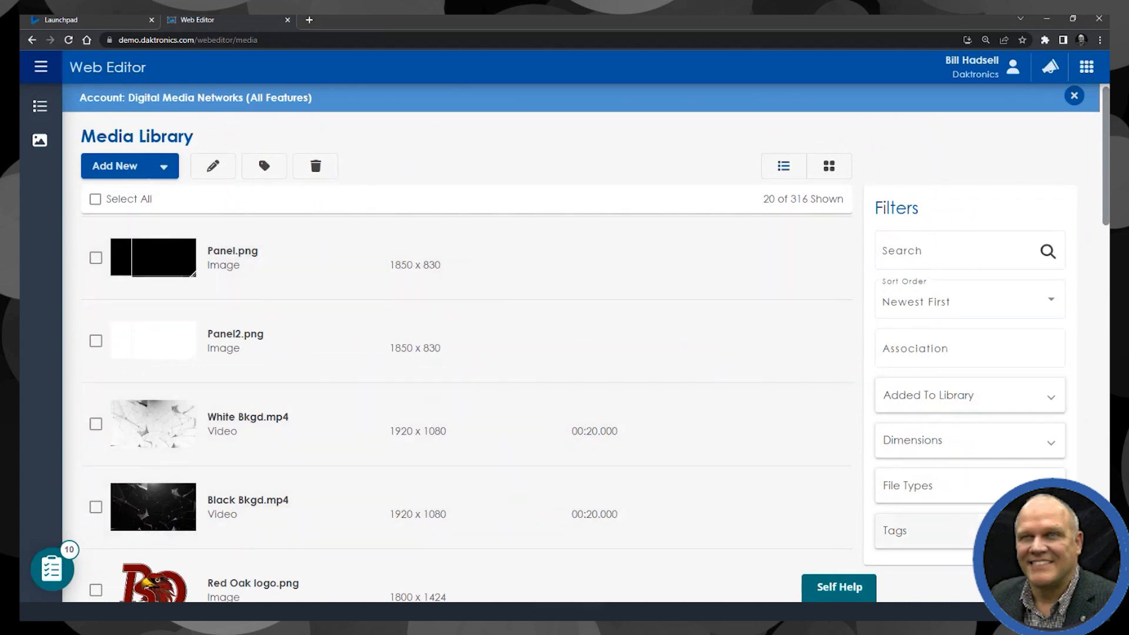
left_click(1051, 533)
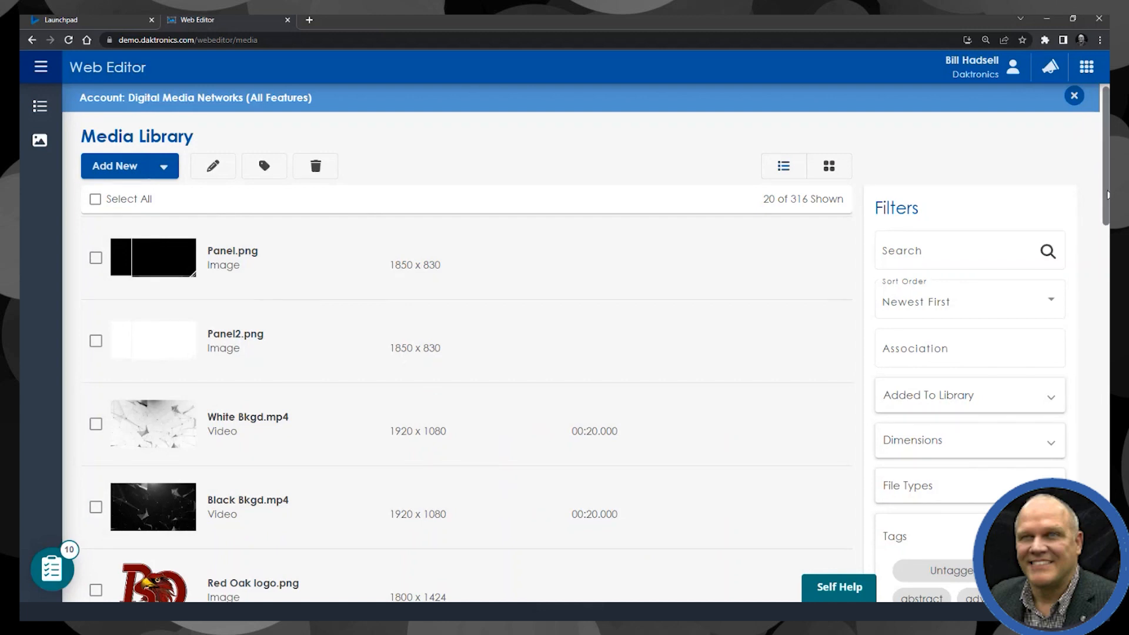
scroll(1107, 196, "down", 3)
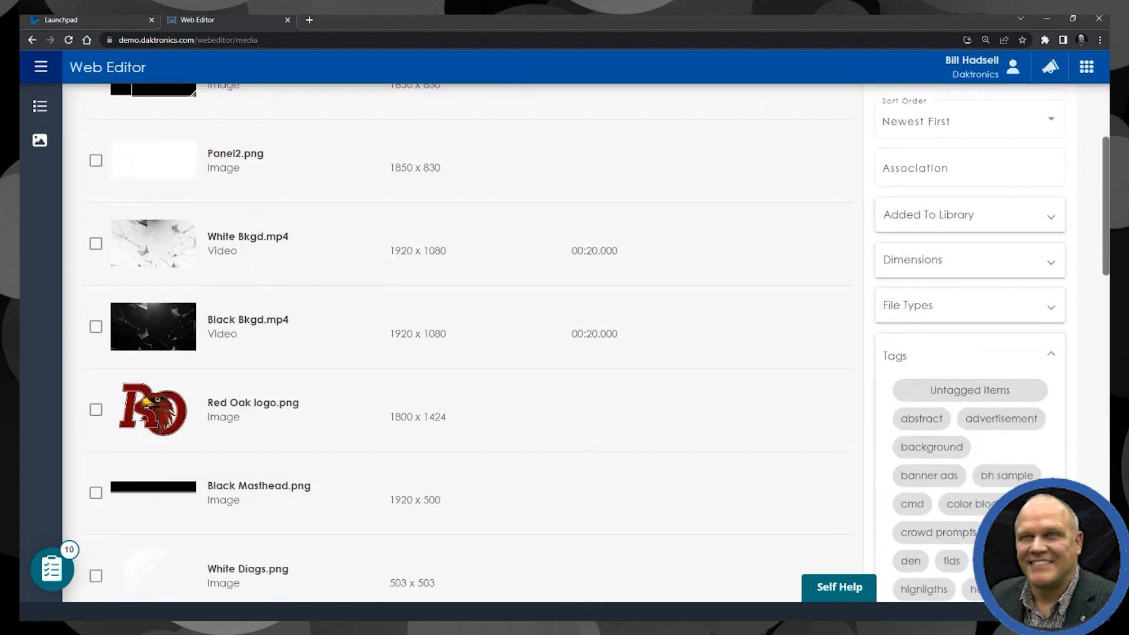
left_click_drag(1106, 246, 1106, 251)
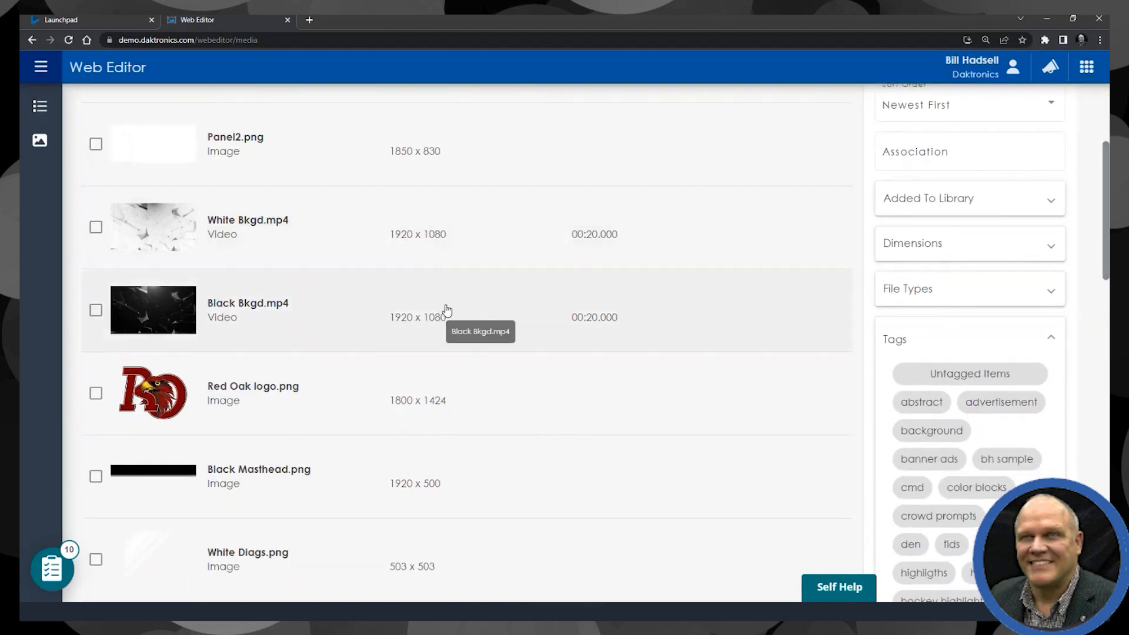
left_click(1008, 462)
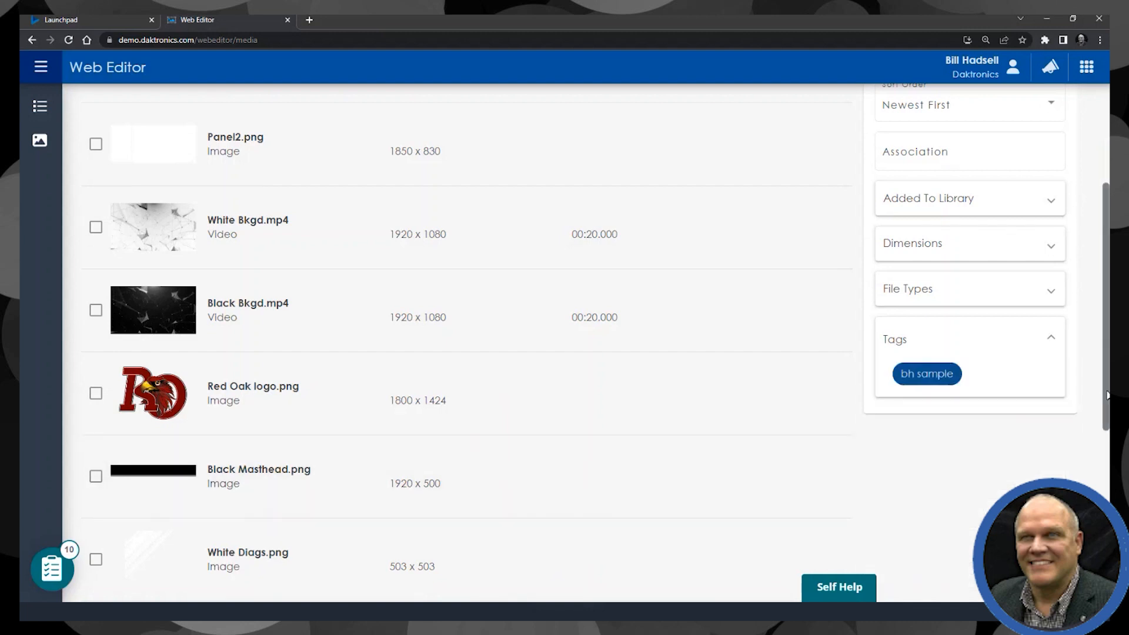
scroll(1107, 395, "up", 3)
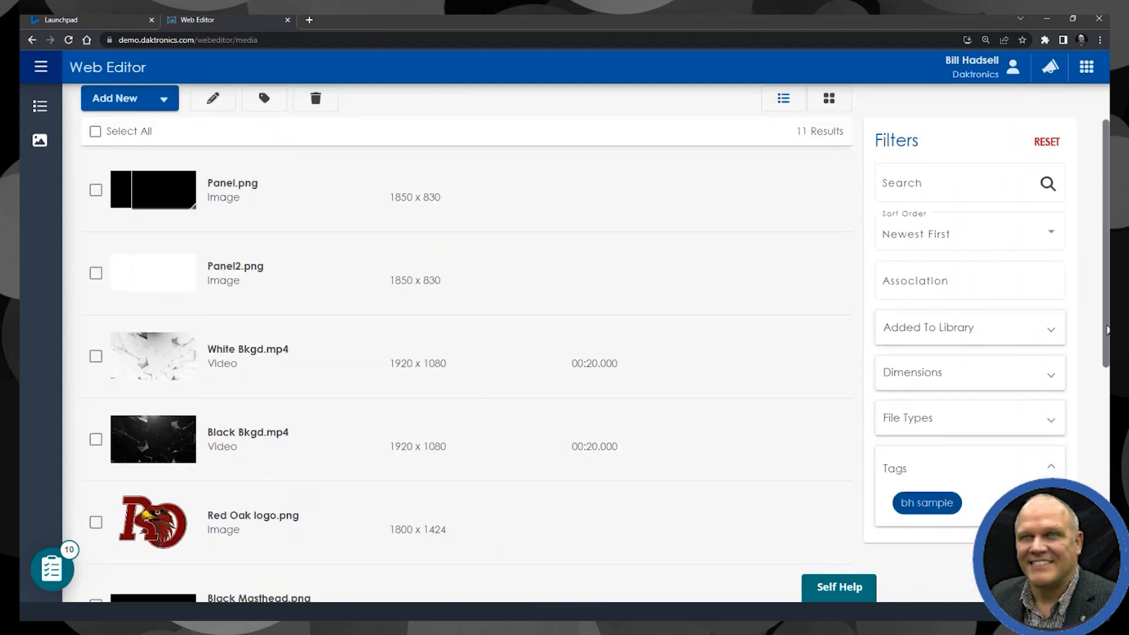
scroll(1107, 395, "down", 8)
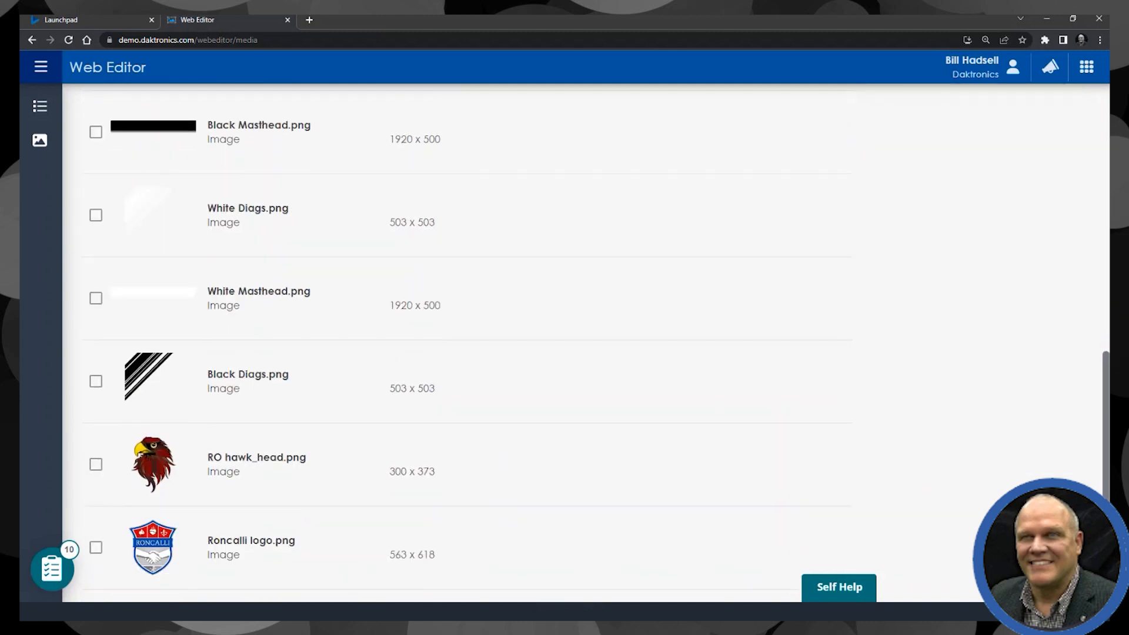
scroll(1107, 395, "up", 8)
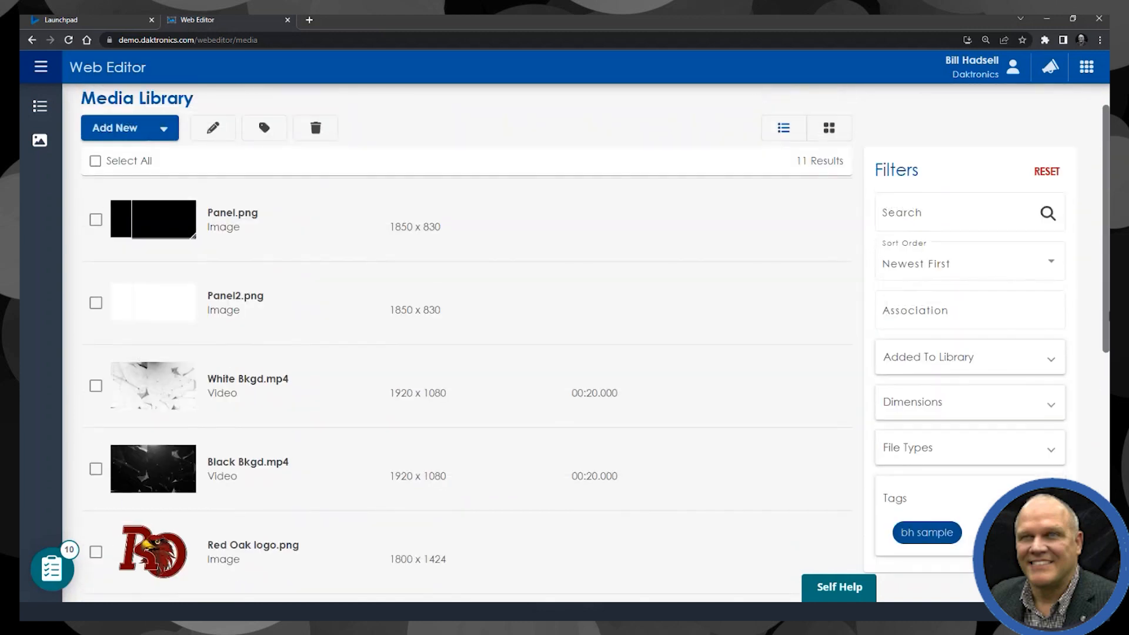
- Create a new web presentation titled "bh sample" with a size of 1920x1080
scroll(1108, 306, "up", 1)
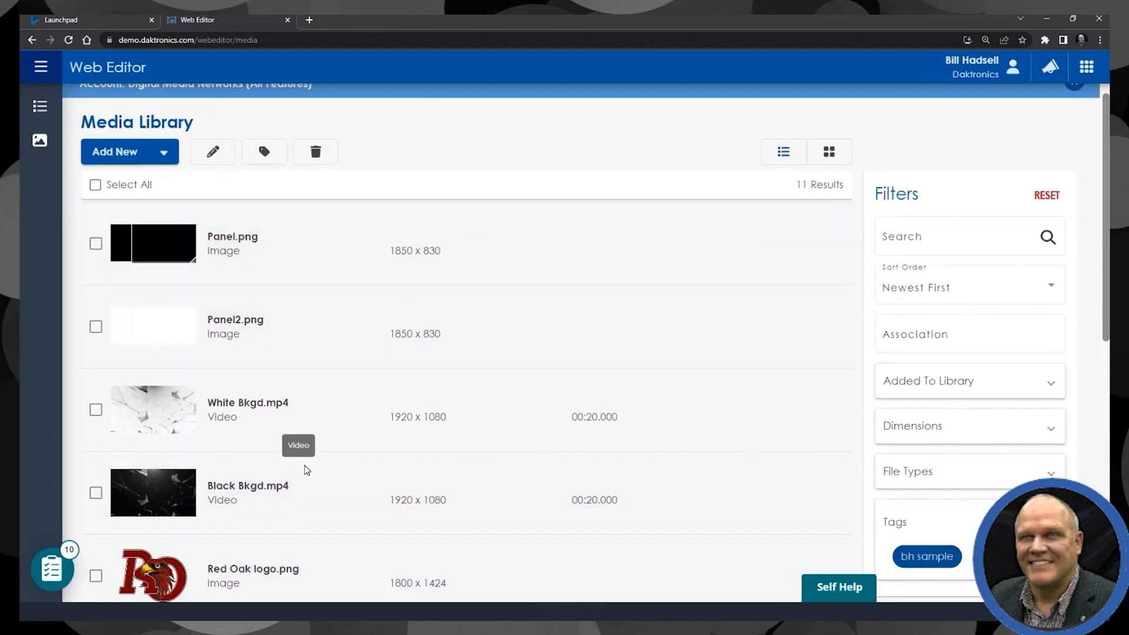
left_click(165, 154)
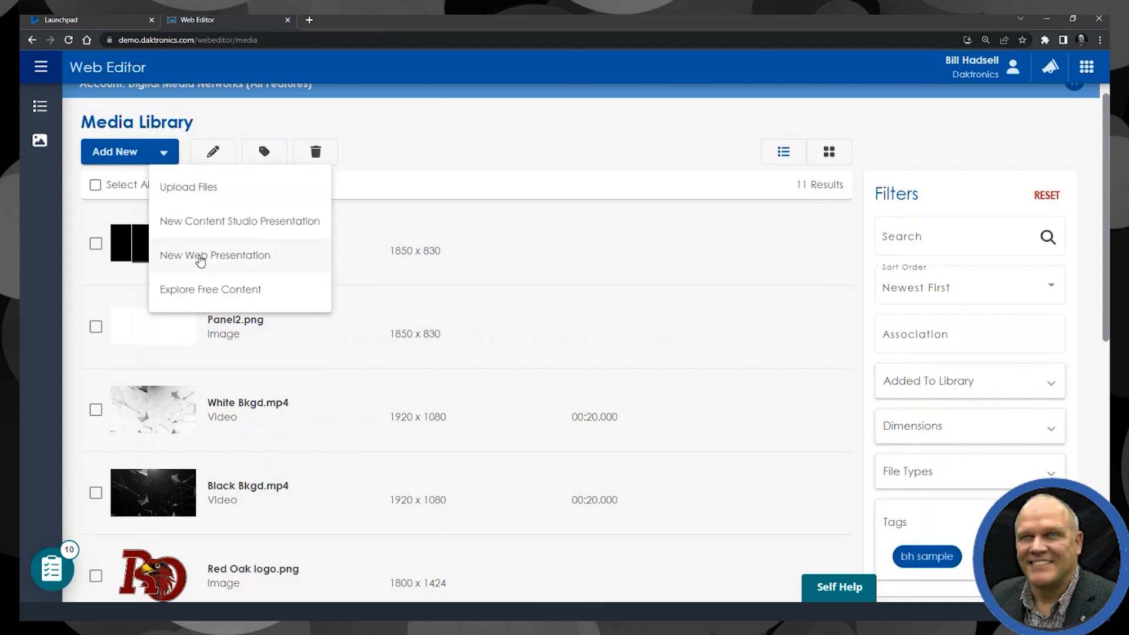
left_click(200, 261)
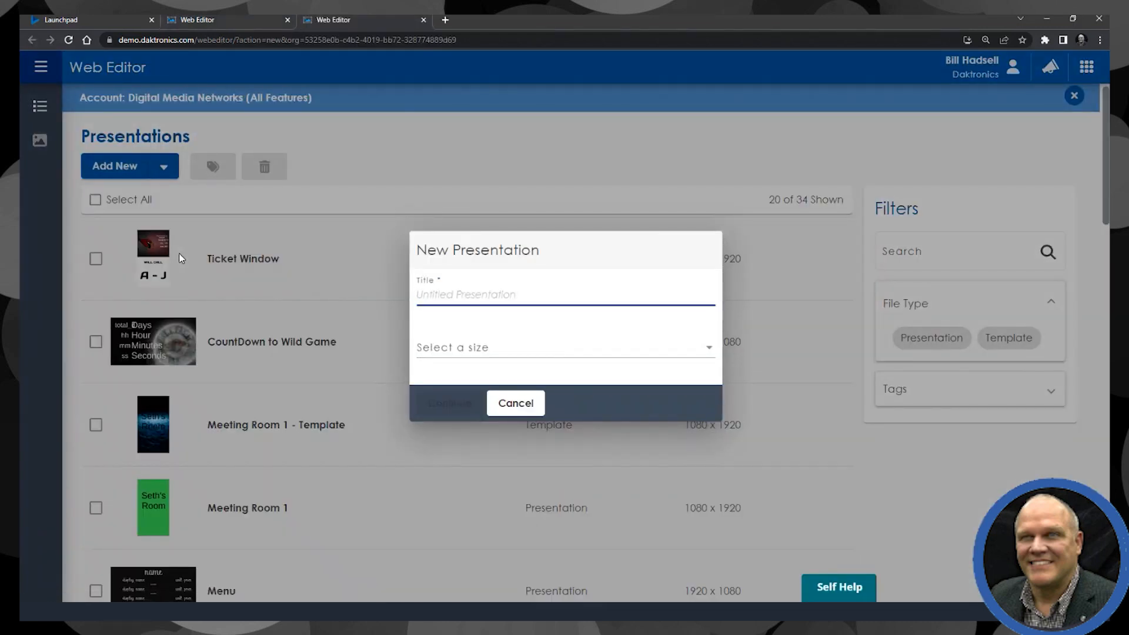
type("bh sample")
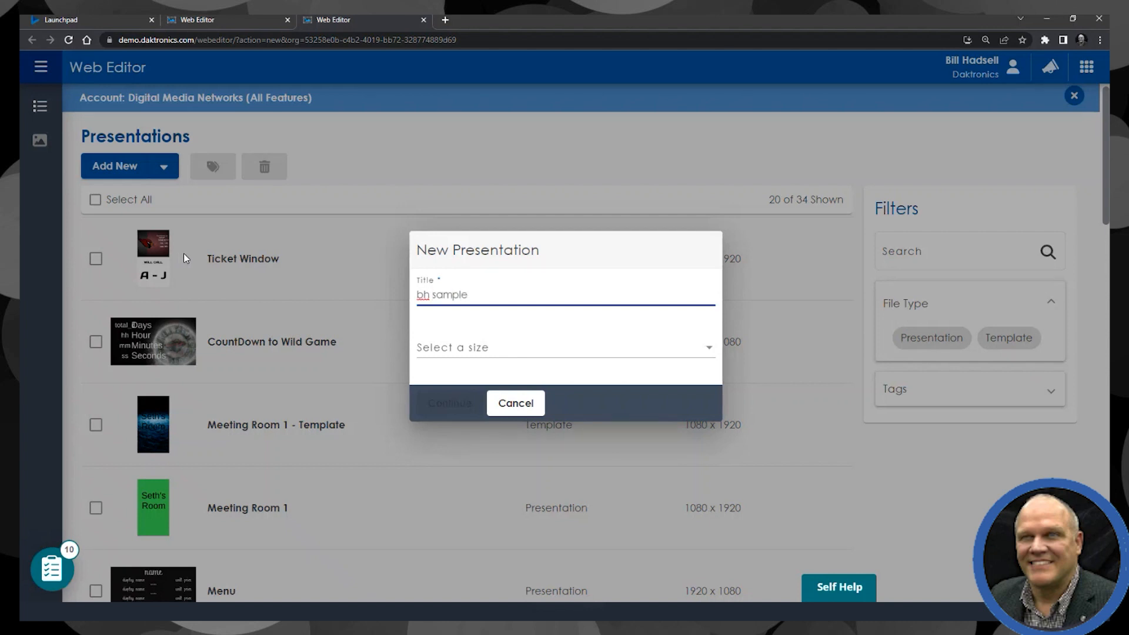
left_click(538, 352)
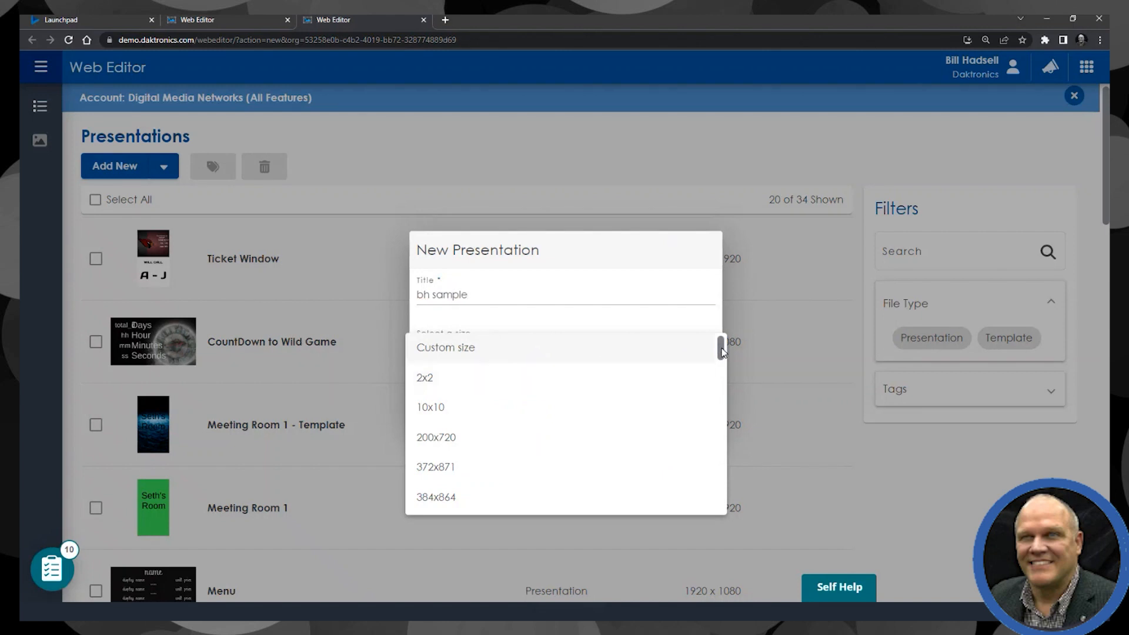
left_click_drag(722, 352, 719, 487)
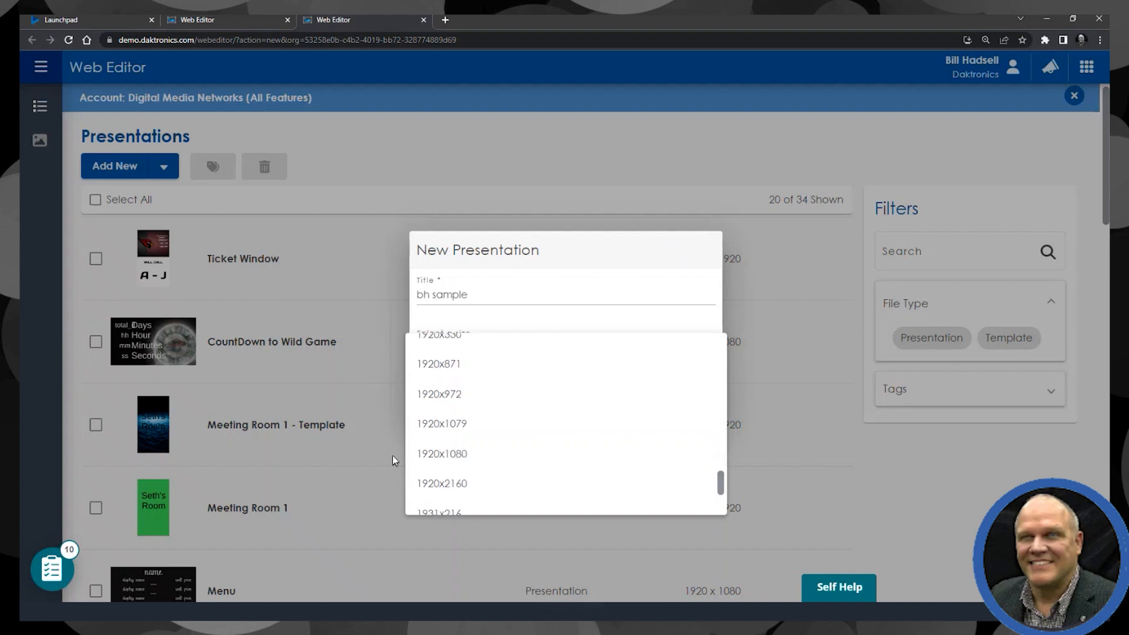
left_click(440, 457)
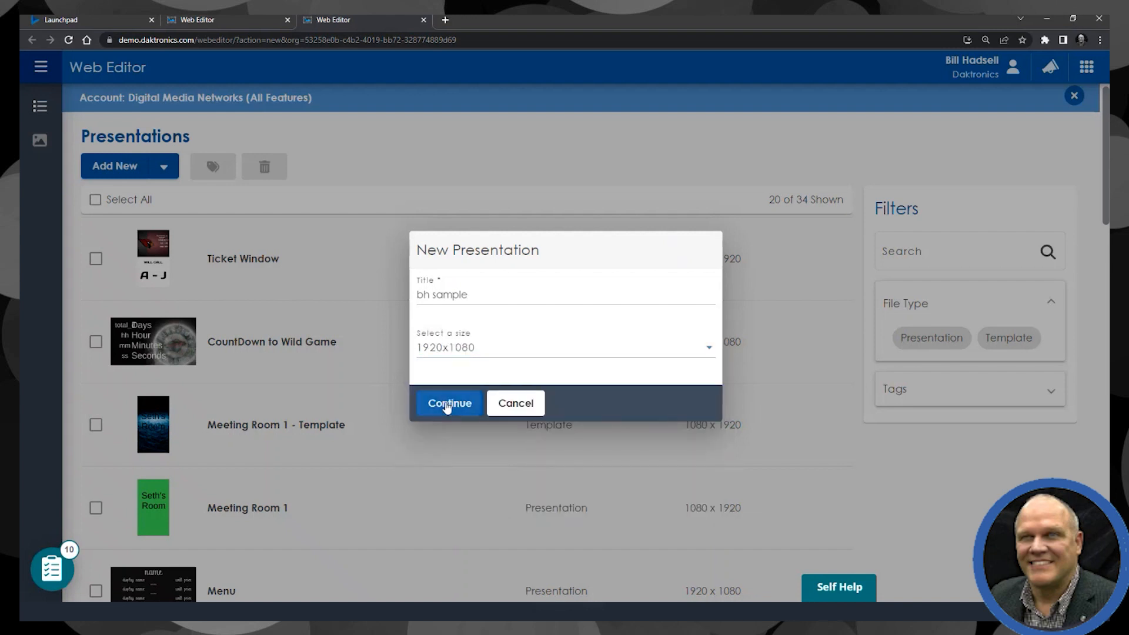
left_click(448, 403)
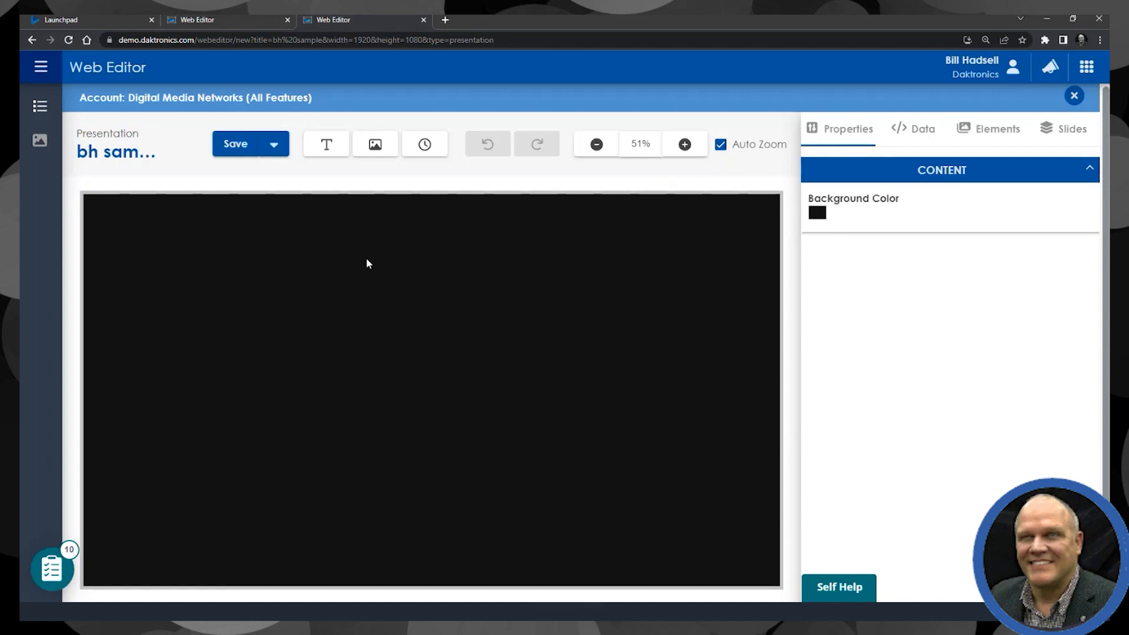
- Filter the media sources by the tag "bh sample" and add Black Bkgd.mp4 as the presentation's background
left_click(373, 148)
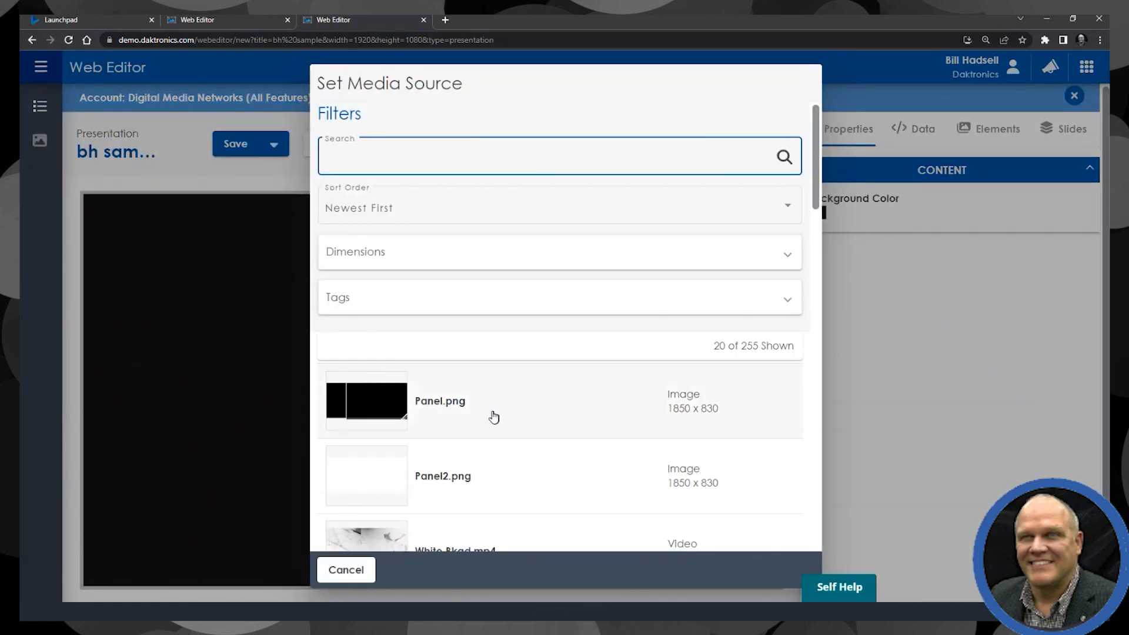
left_click(423, 308)
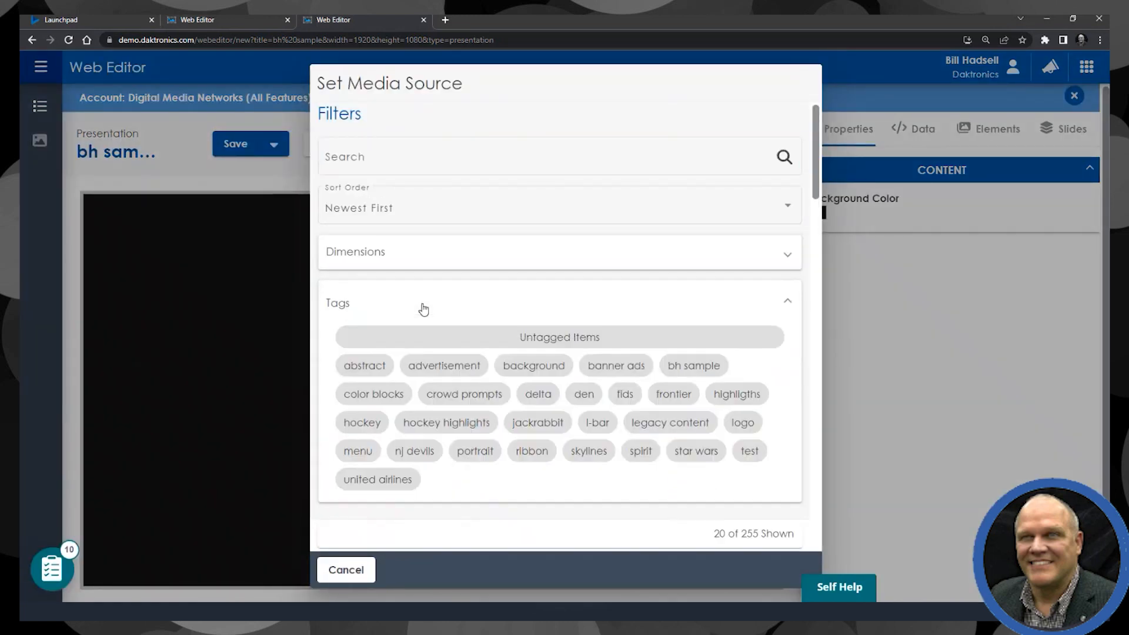
left_click(678, 368)
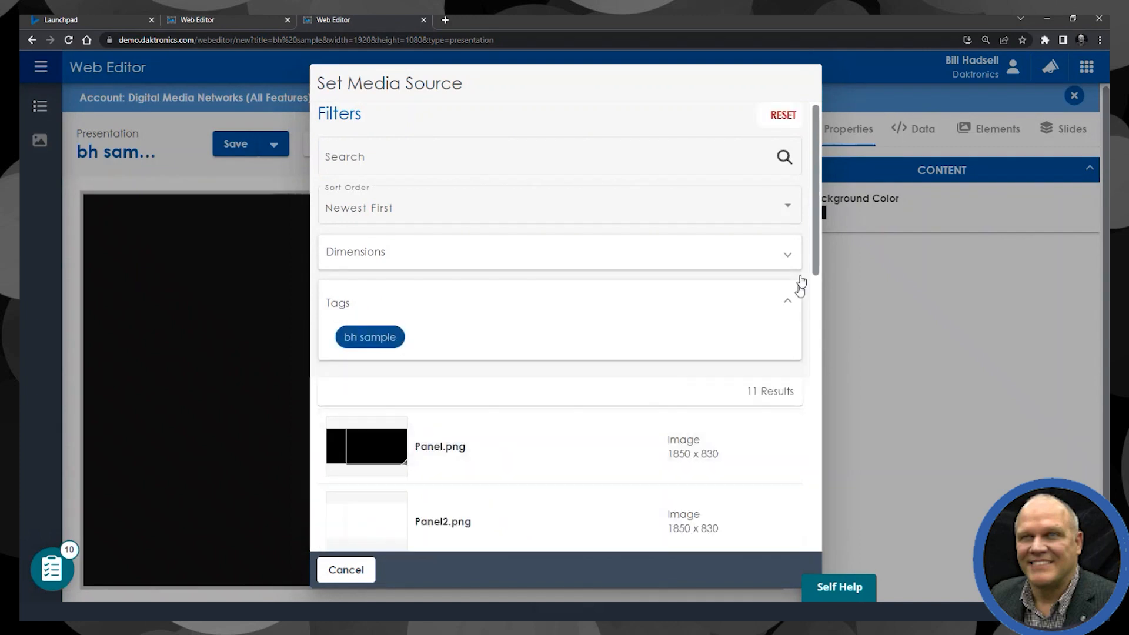
left_click_drag(814, 226, 818, 333)
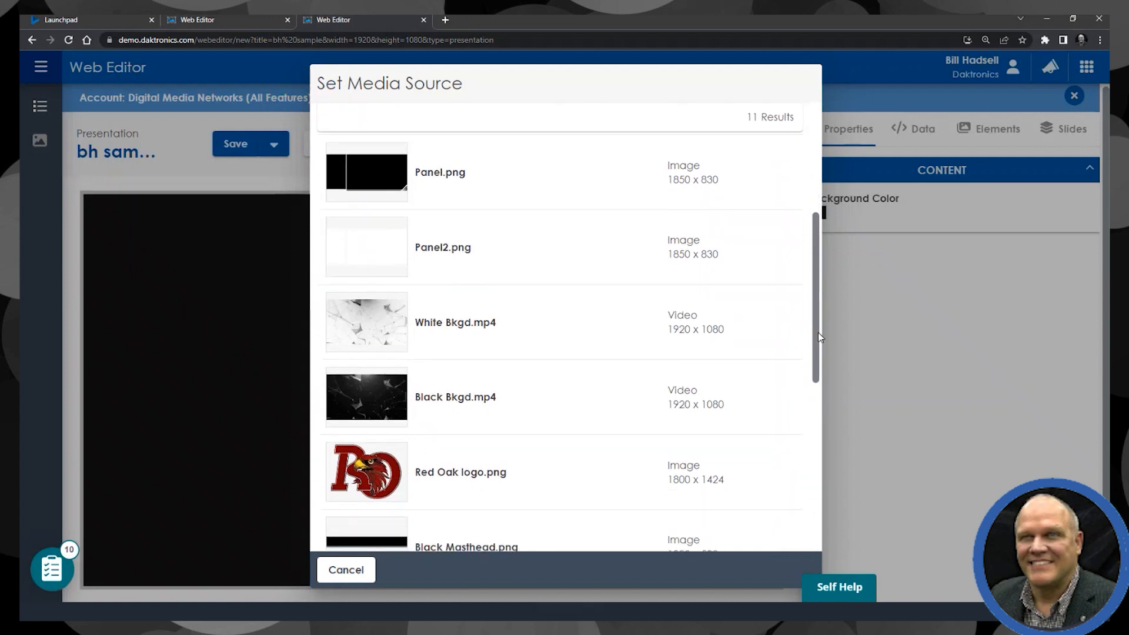
left_click(386, 408)
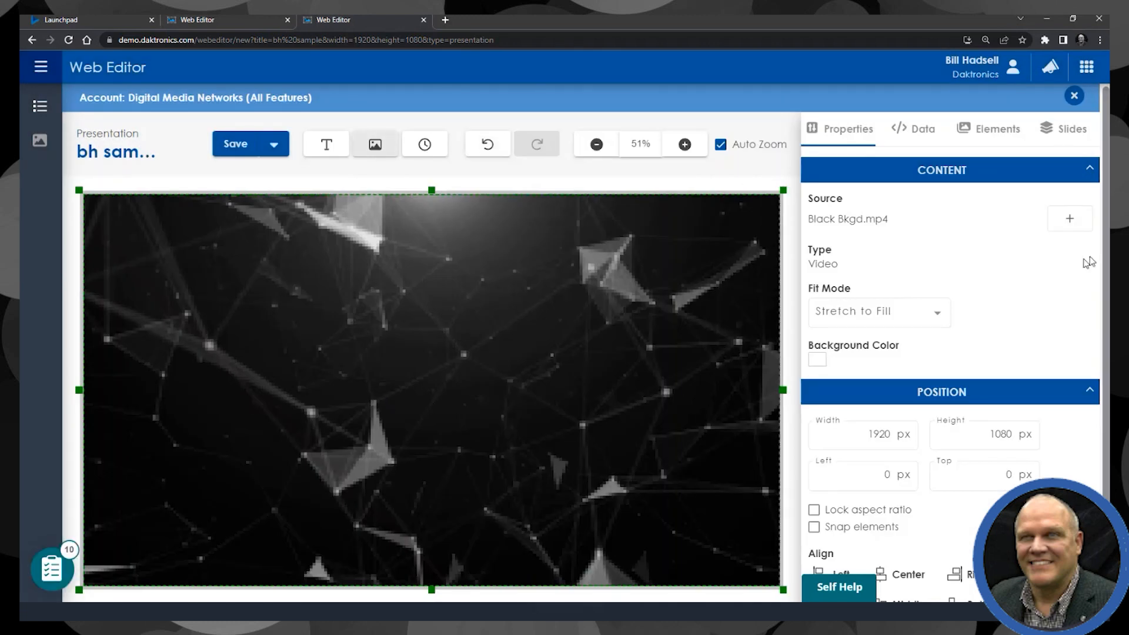
- Add the Panel2.png image over the background and move it to about 35 px from the left and 176 px from the top
scroll(1106, 260, "down", 1)
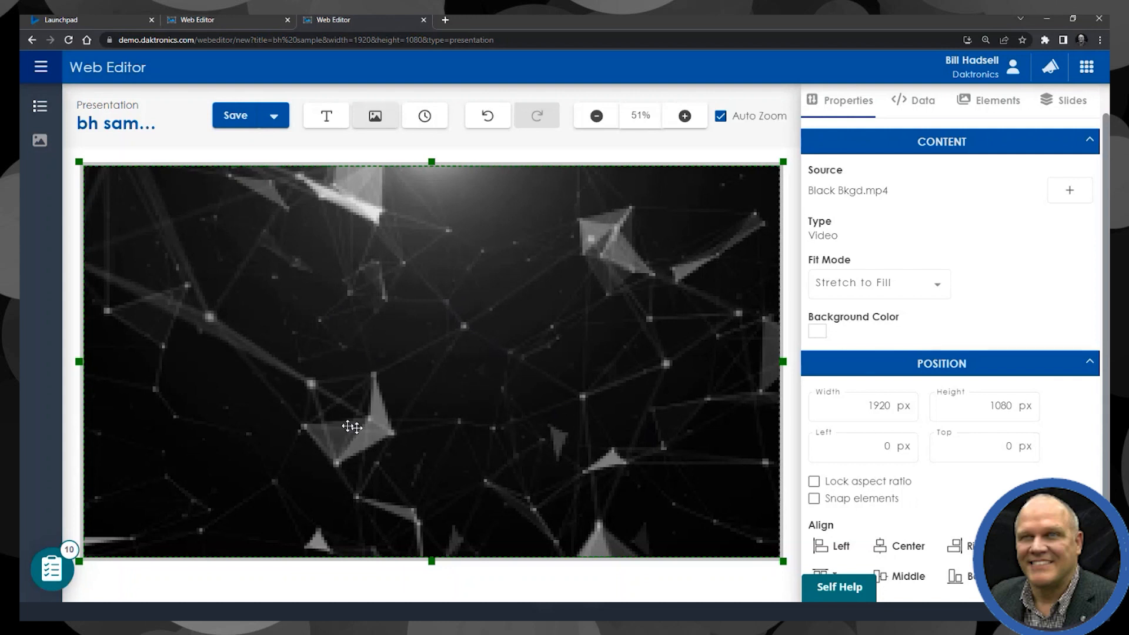
left_click(375, 116)
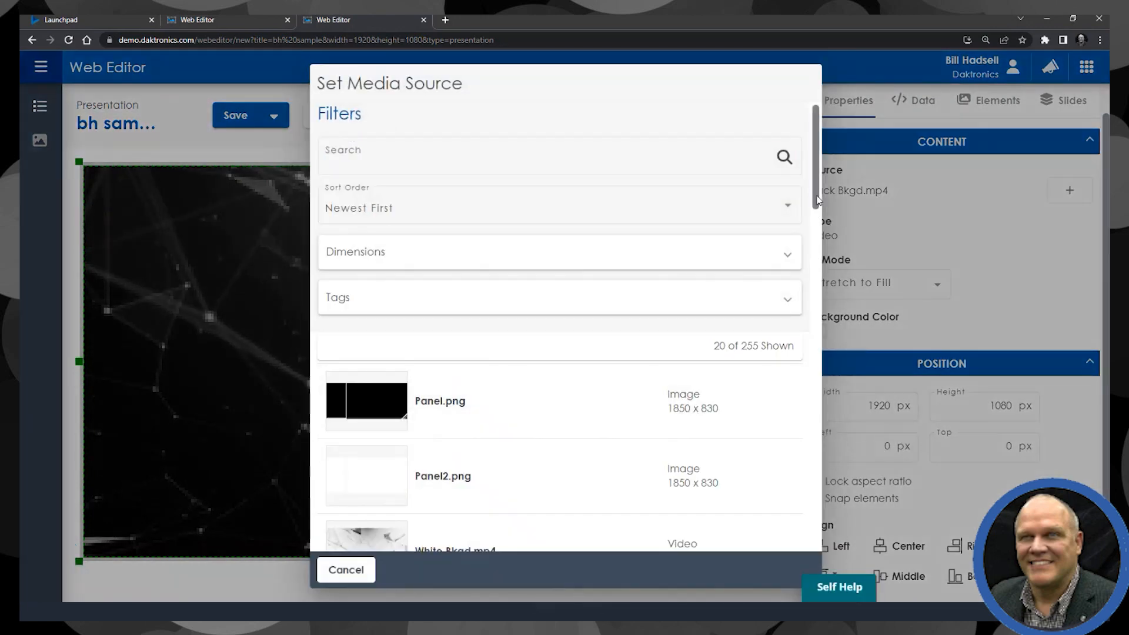
left_click_drag(819, 200, 821, 255)
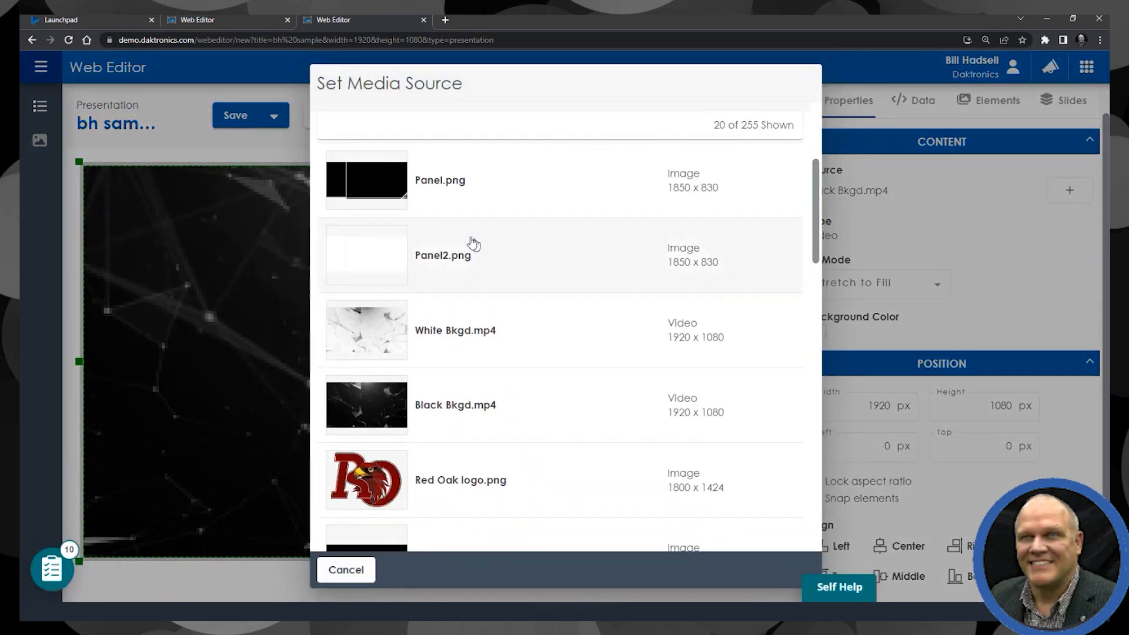
left_click(456, 277)
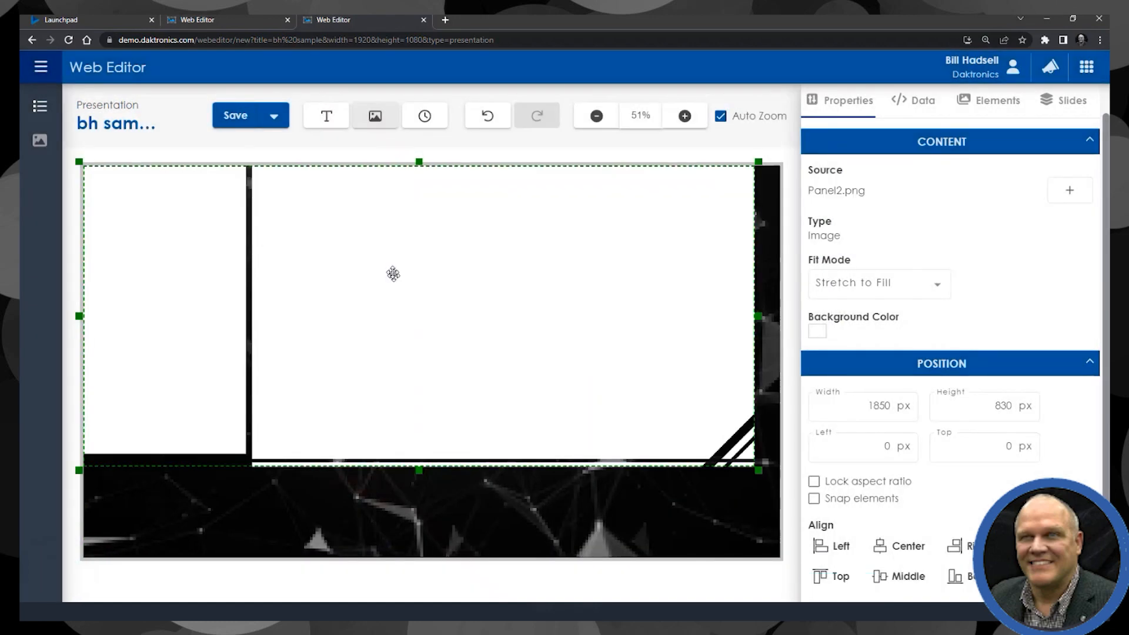
left_click_drag(390, 270, 403, 323)
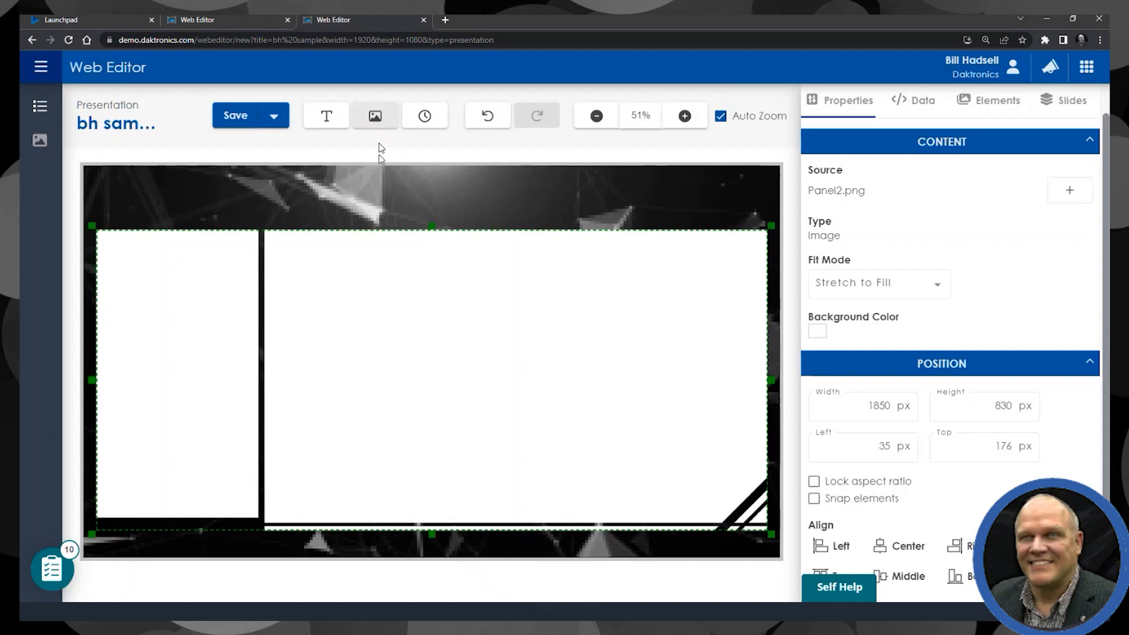
- Add White Masthead.png across the canvas top and move the Panel2.png image below it, to about left 59 px, top 262 px
left_click(375, 116)
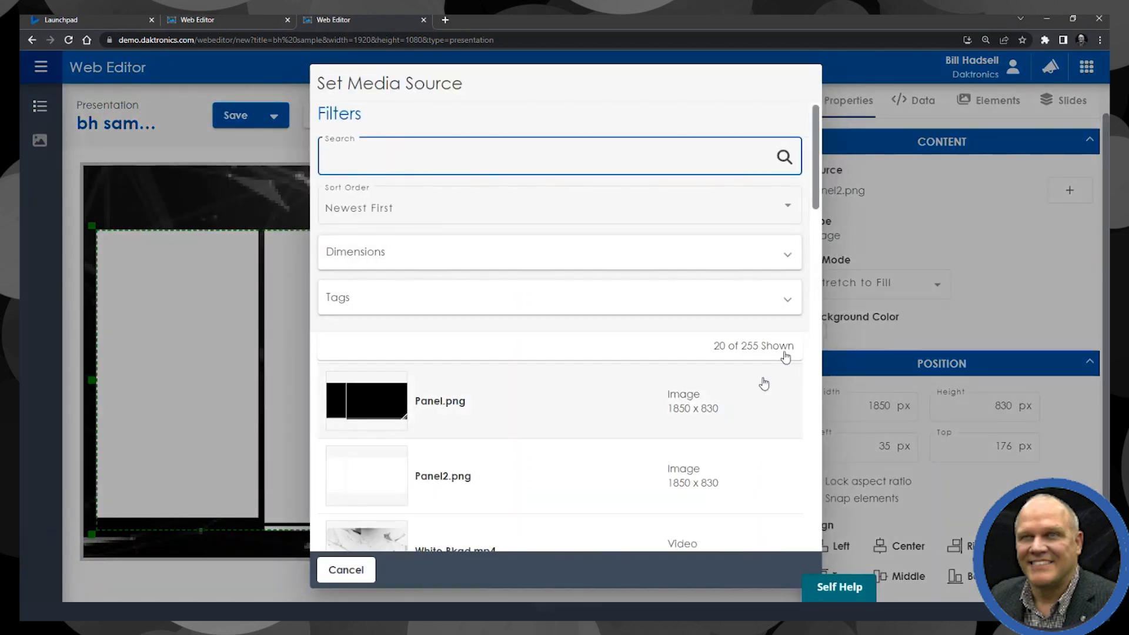
left_click_drag(816, 195, 821, 320)
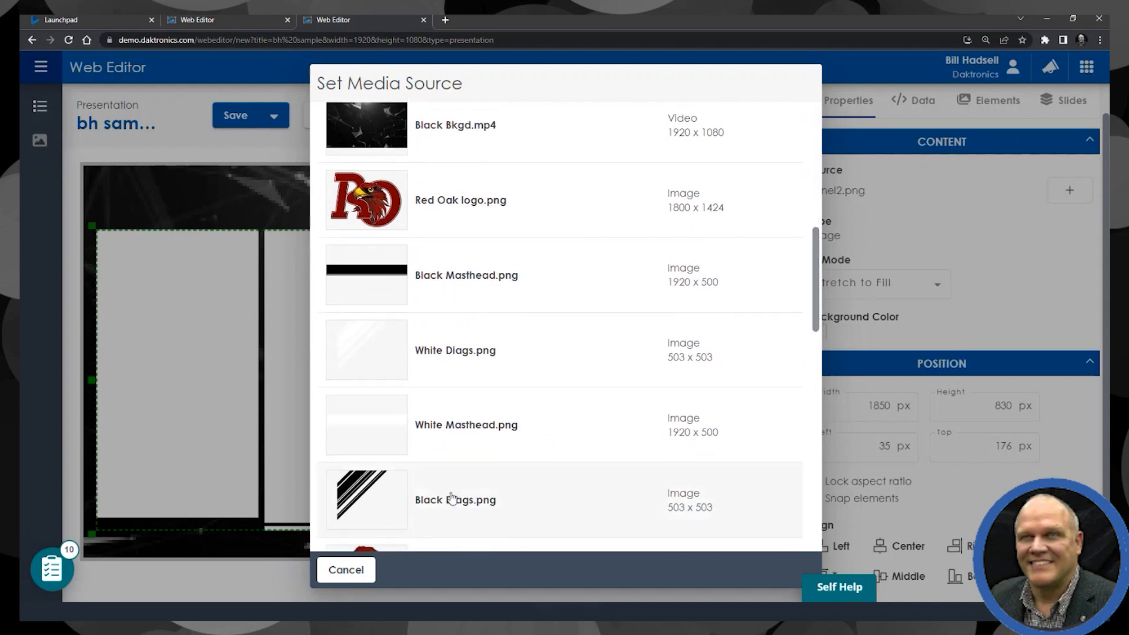
left_click(541, 429)
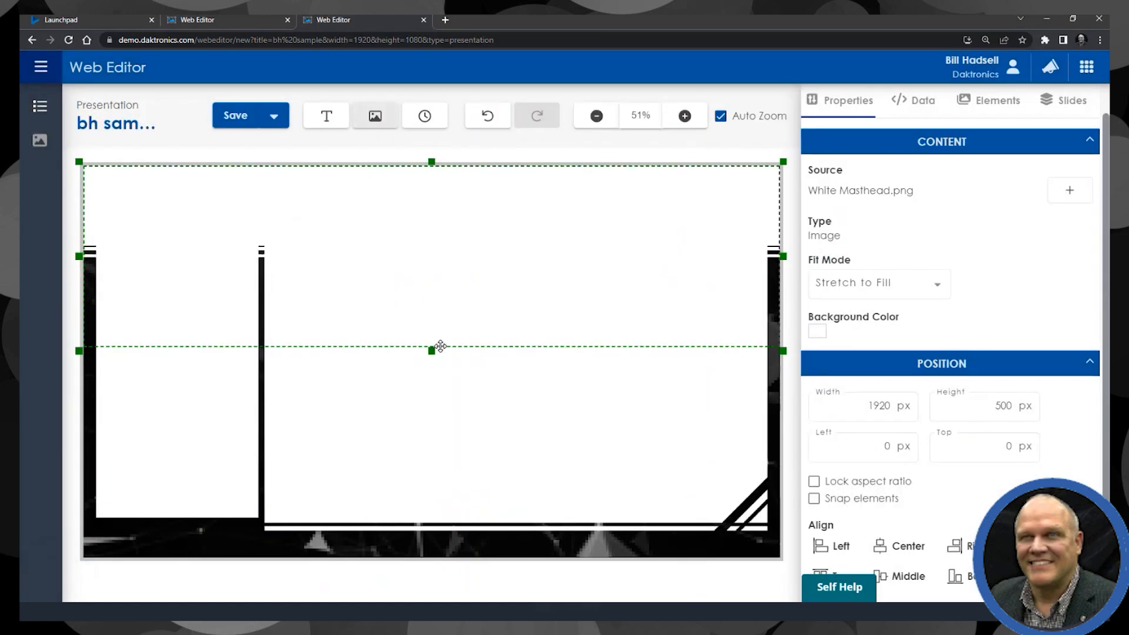
left_click(509, 416)
mouse_move(507, 439)
left_mouse_down()
mouse_move(522, 443)
mouse_move(510, 443)
left_mouse_up()
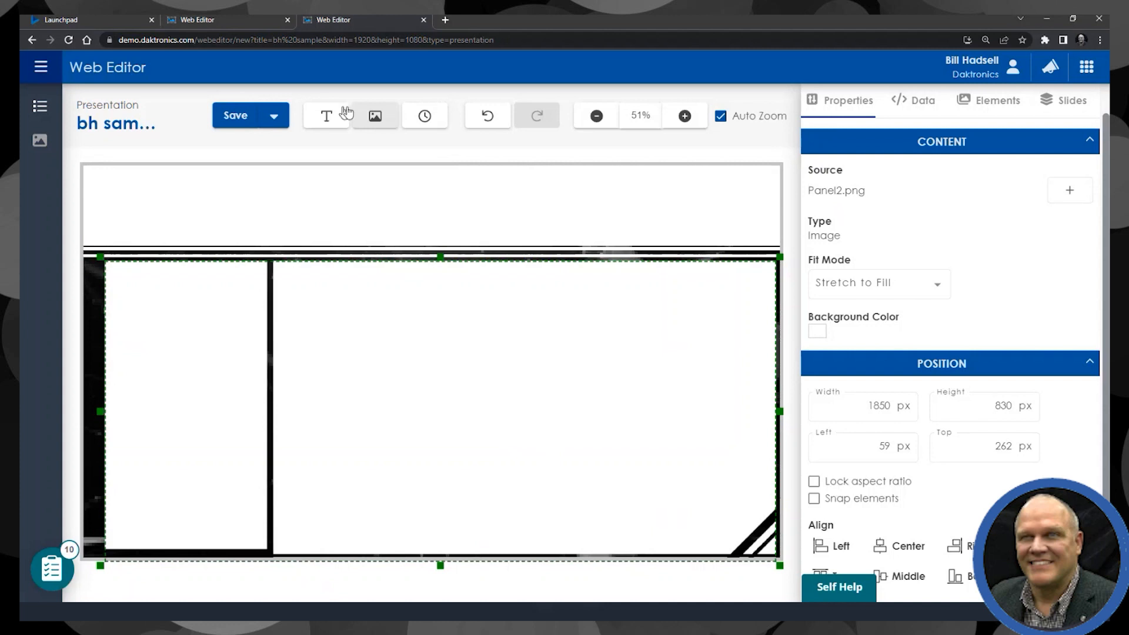
- Add the Black Diags.png image in the upper-left corner of the canvas
left_click(375, 115)
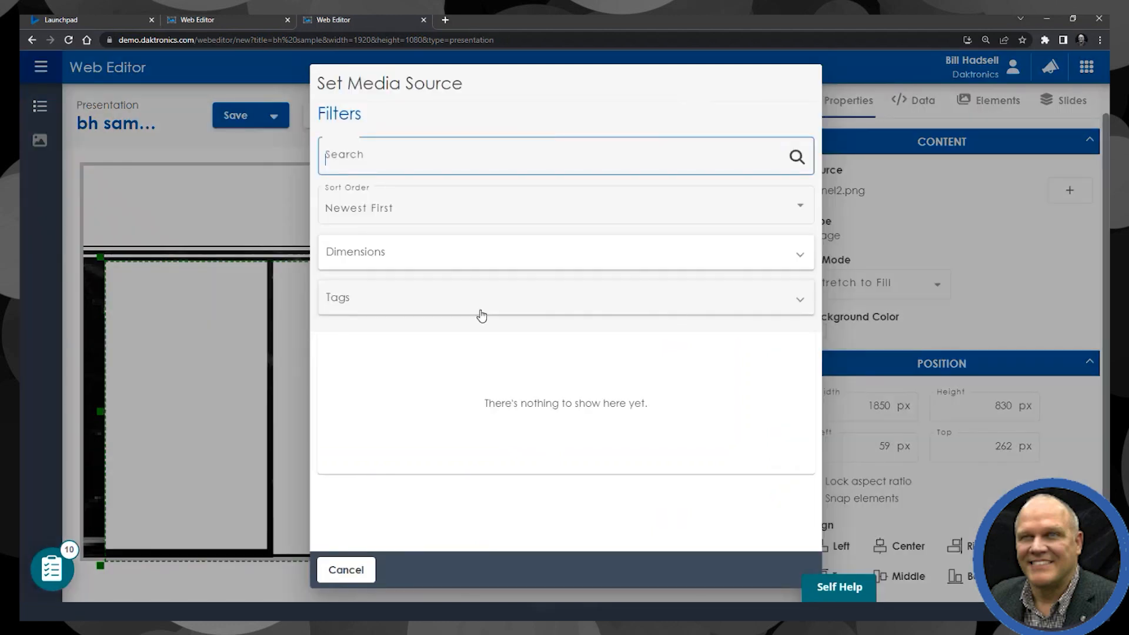
left_click_drag(816, 178, 819, 350)
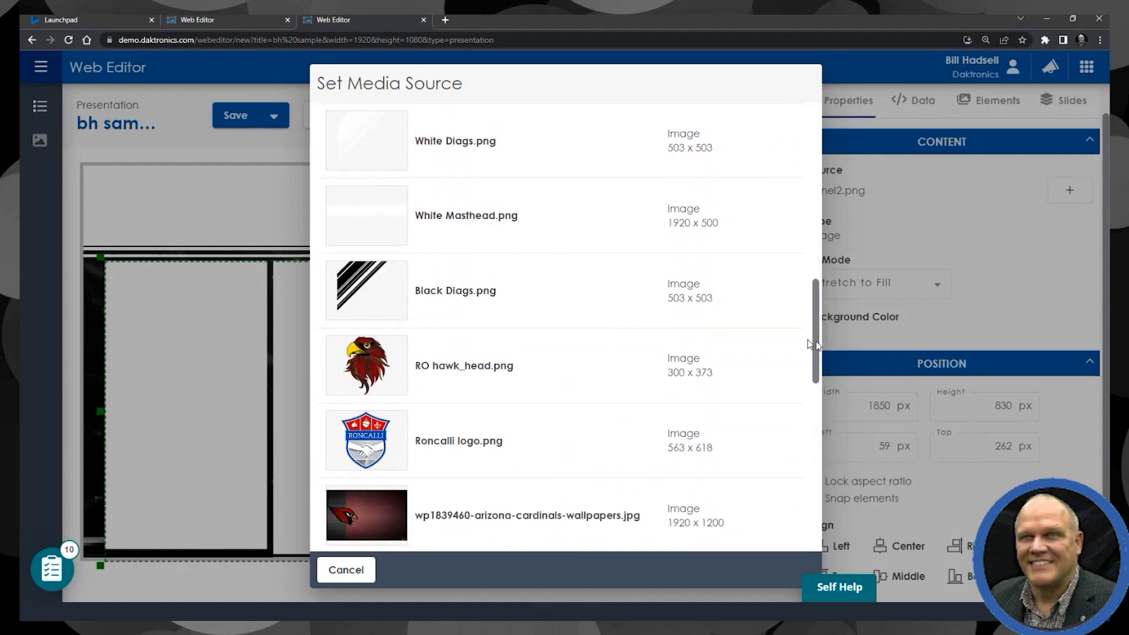
left_click(499, 326)
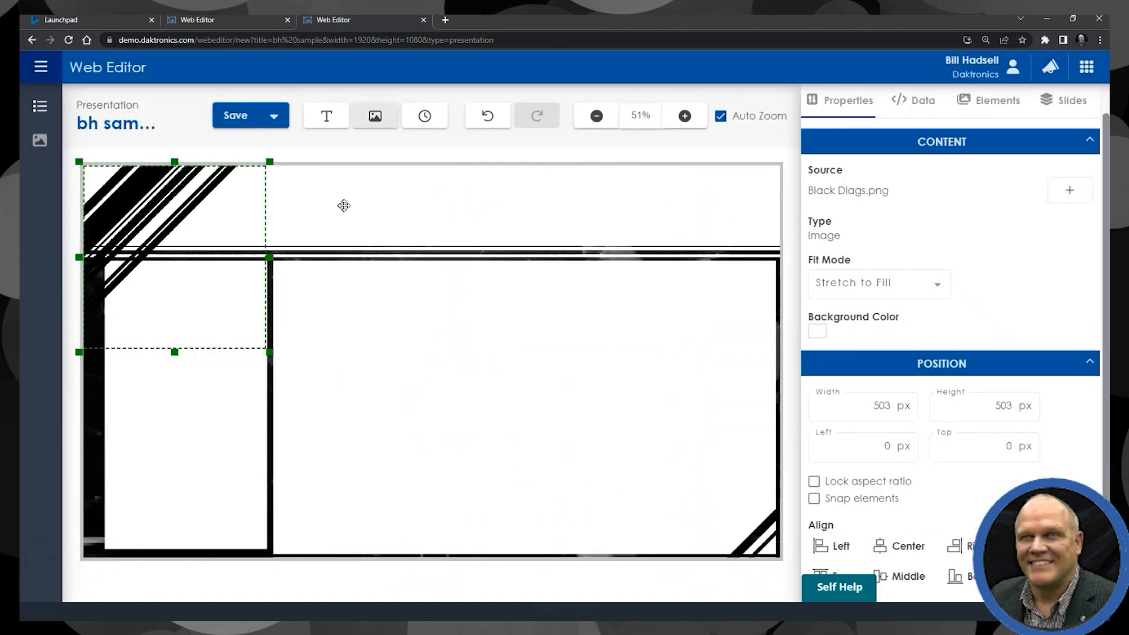
- Add RO hawk_head.png and place it in the canvas's lower-right corner, at about left 1600 px and top 686 px
left_click(376, 116)
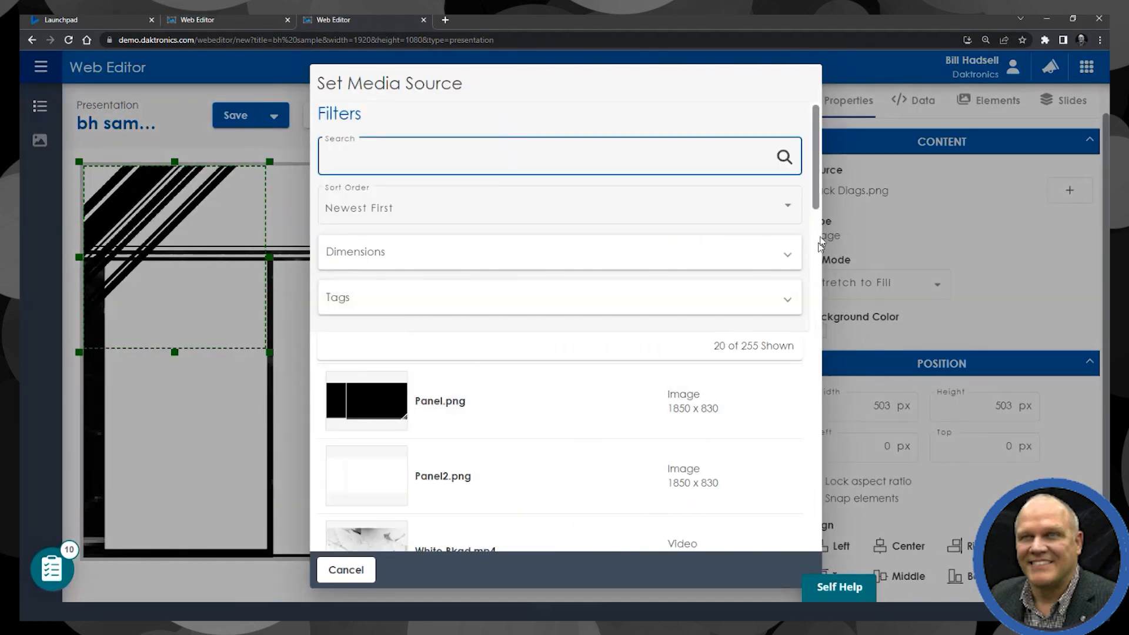
left_click_drag(820, 244, 824, 327)
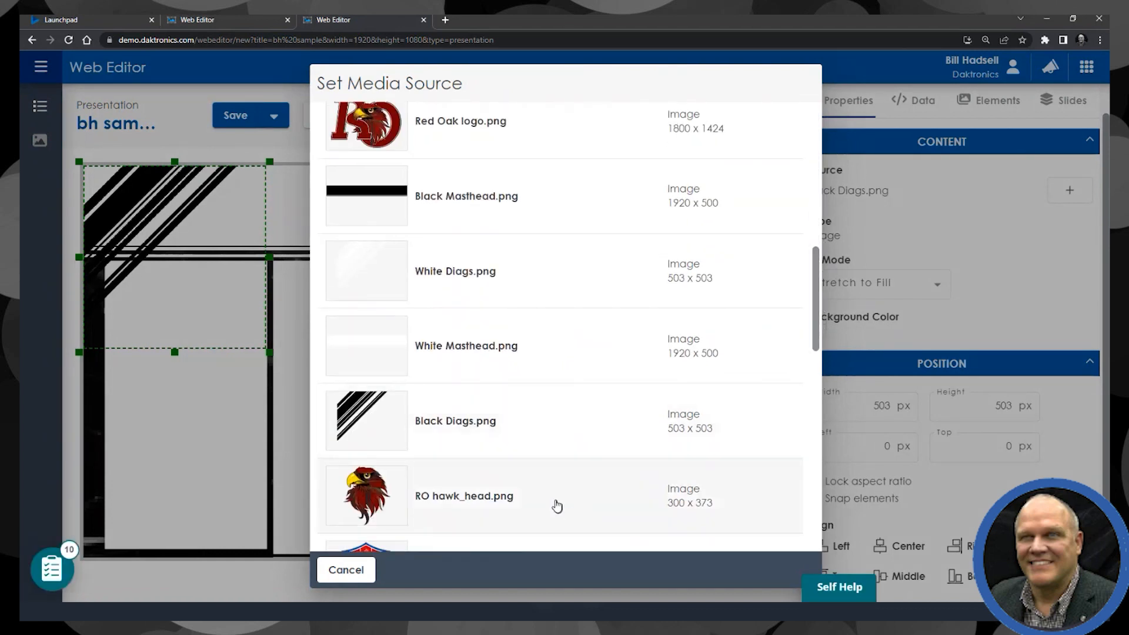
left_click_drag(815, 340, 815, 356)
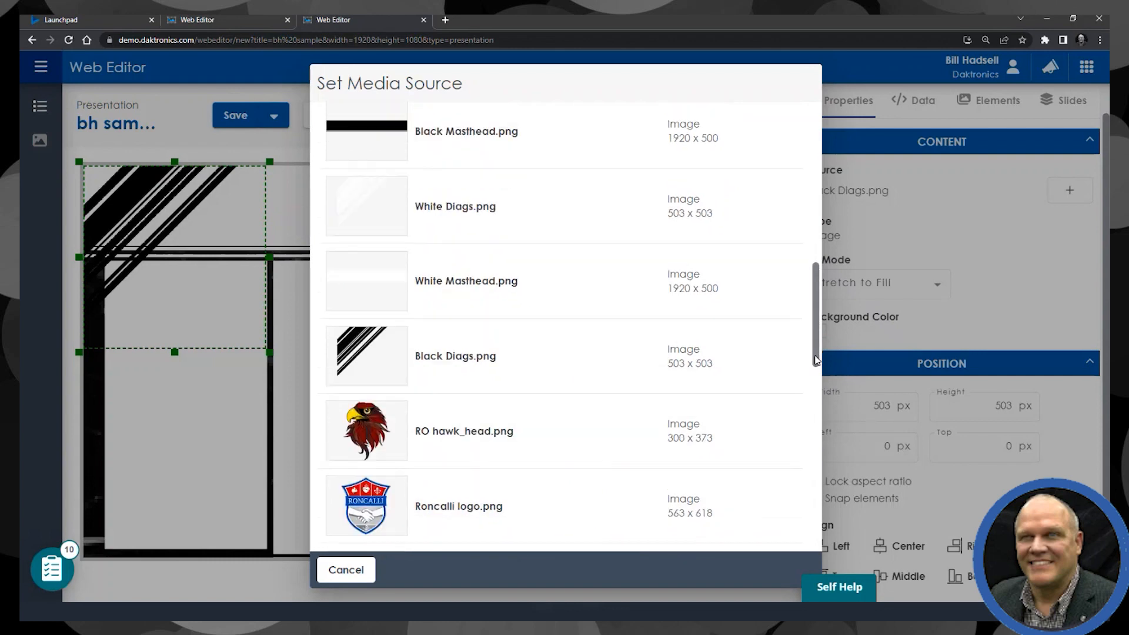
left_click(559, 425)
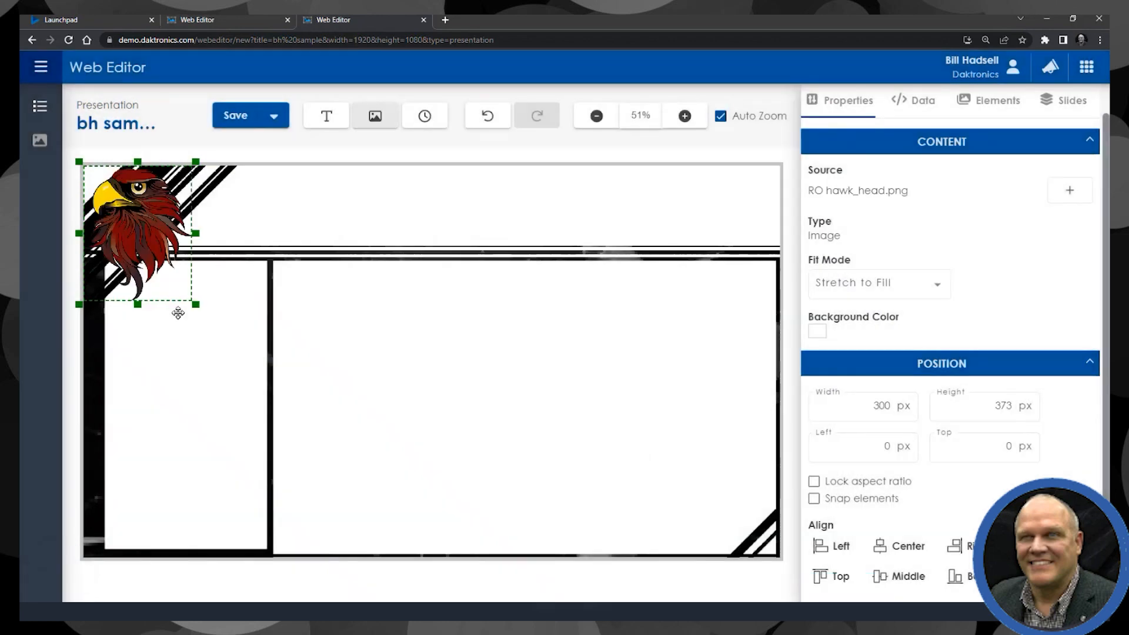
left_click_drag(147, 230, 611, 429)
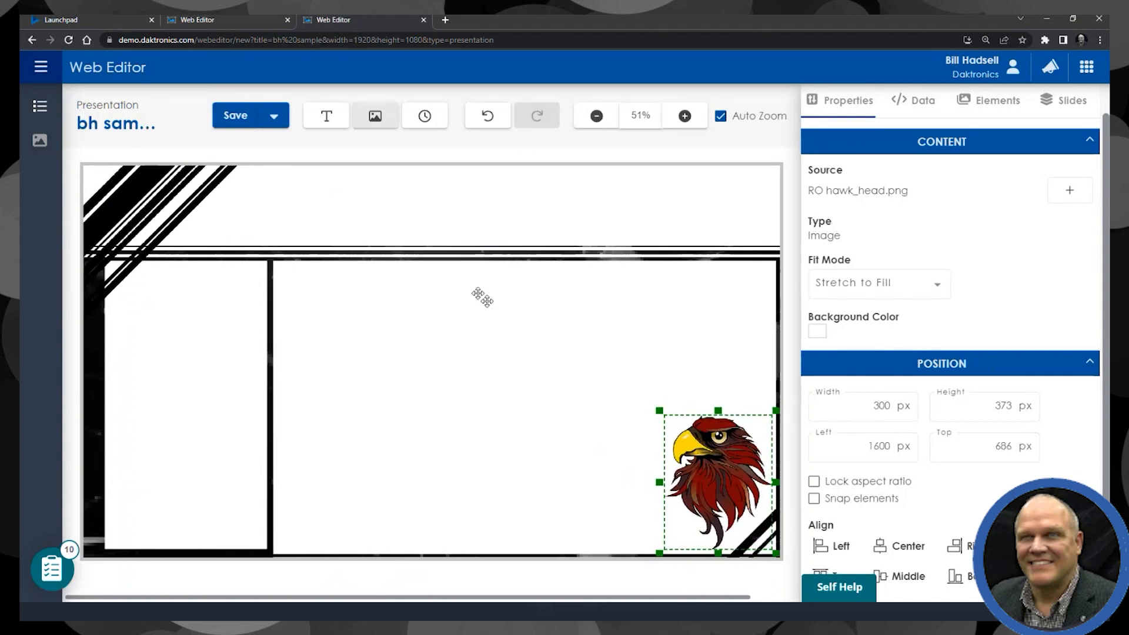
- Add a text box over the masthead and resize it to about 1815 px wide and 204 px high
left_click(324, 117)
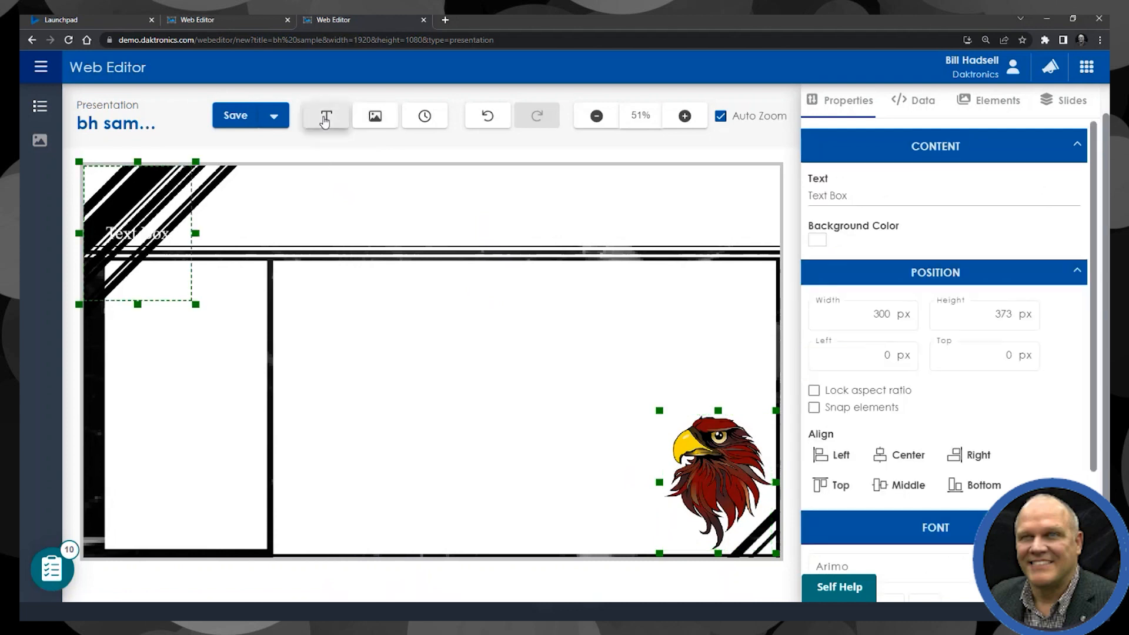
left_click_drag(195, 234, 745, 233)
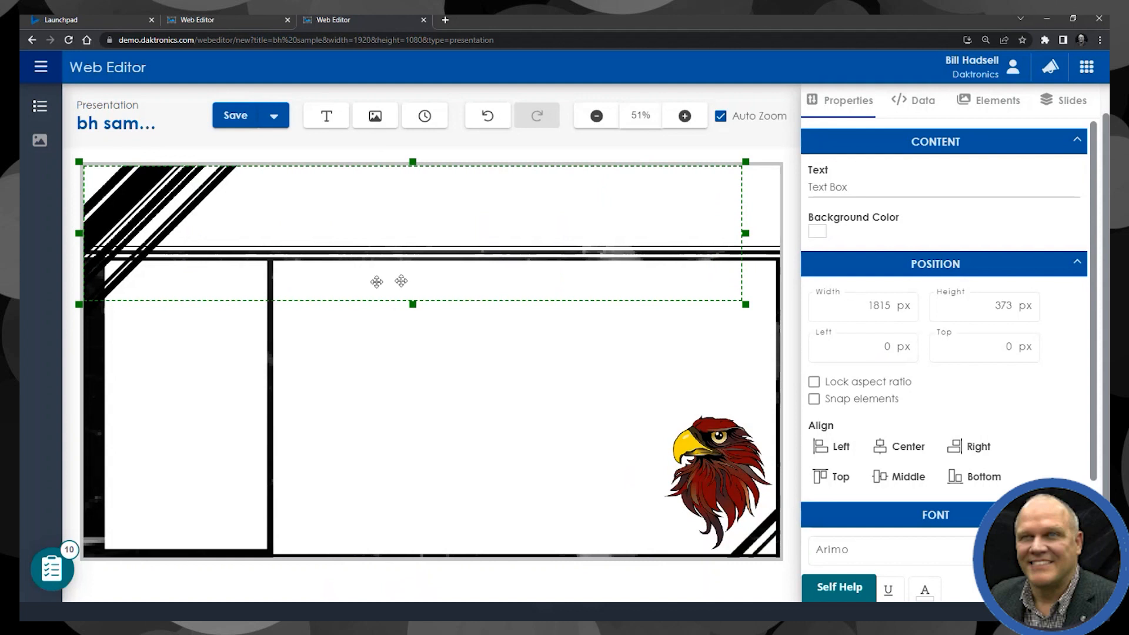
left_click_drag(412, 304, 413, 242)
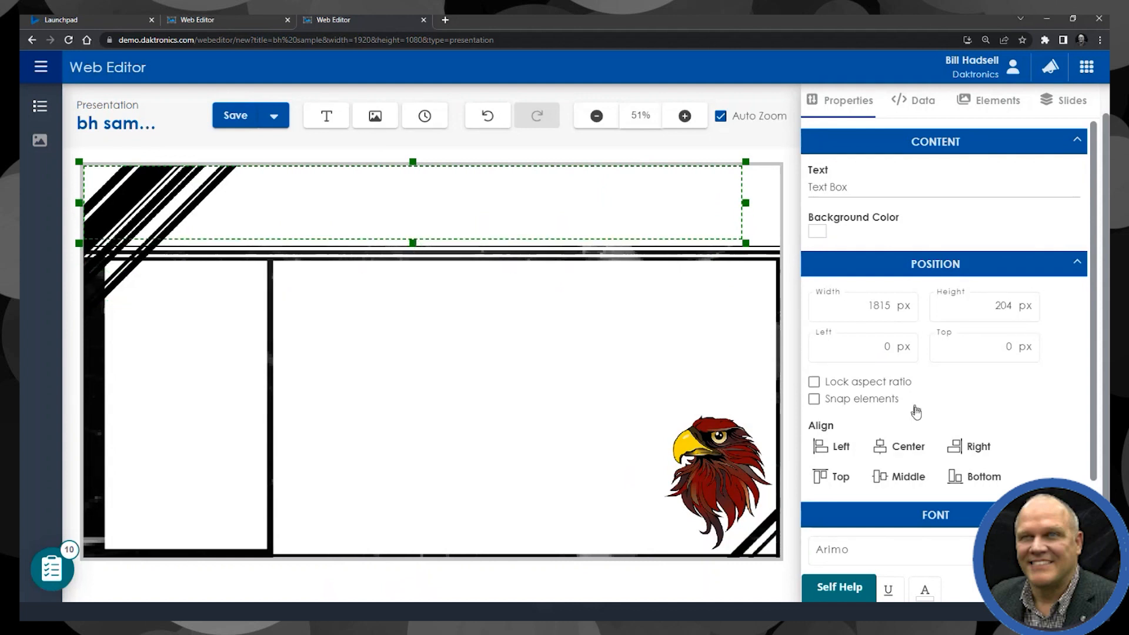
- Colour the masthead text box's text blue and set its font to Candal
scroll(1097, 310, "down", 3)
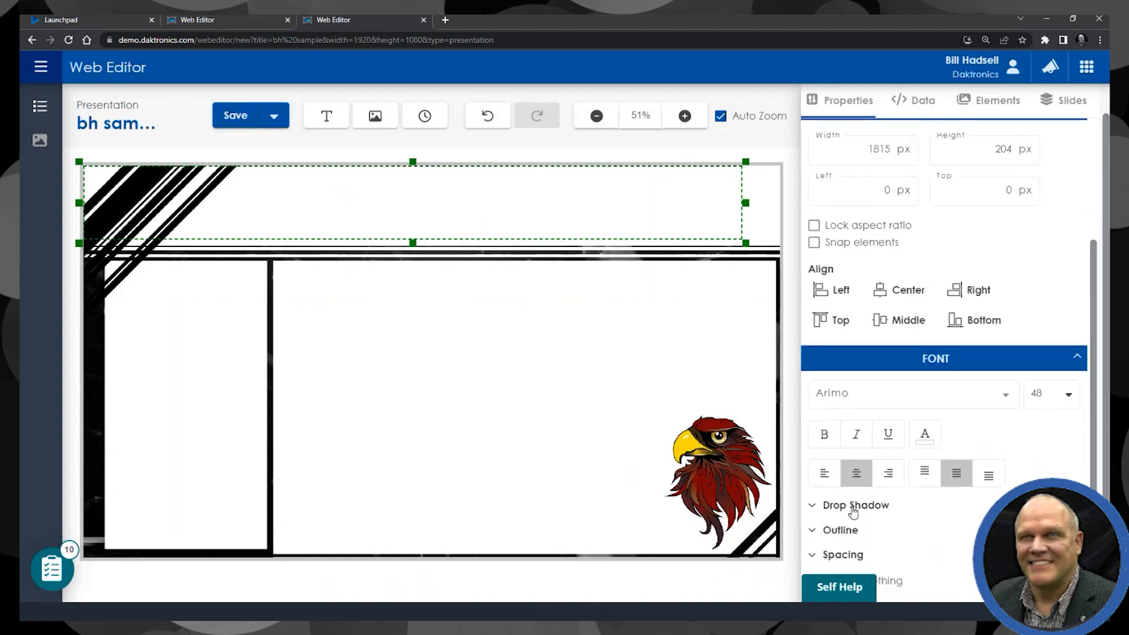
left_click(924, 434)
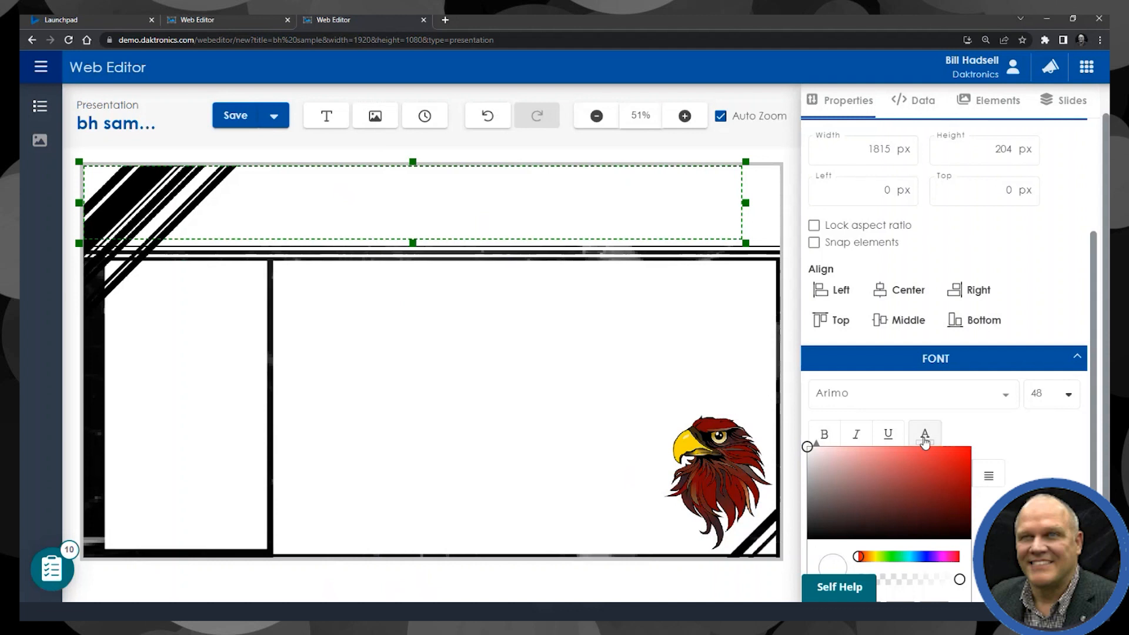
left_click(928, 557)
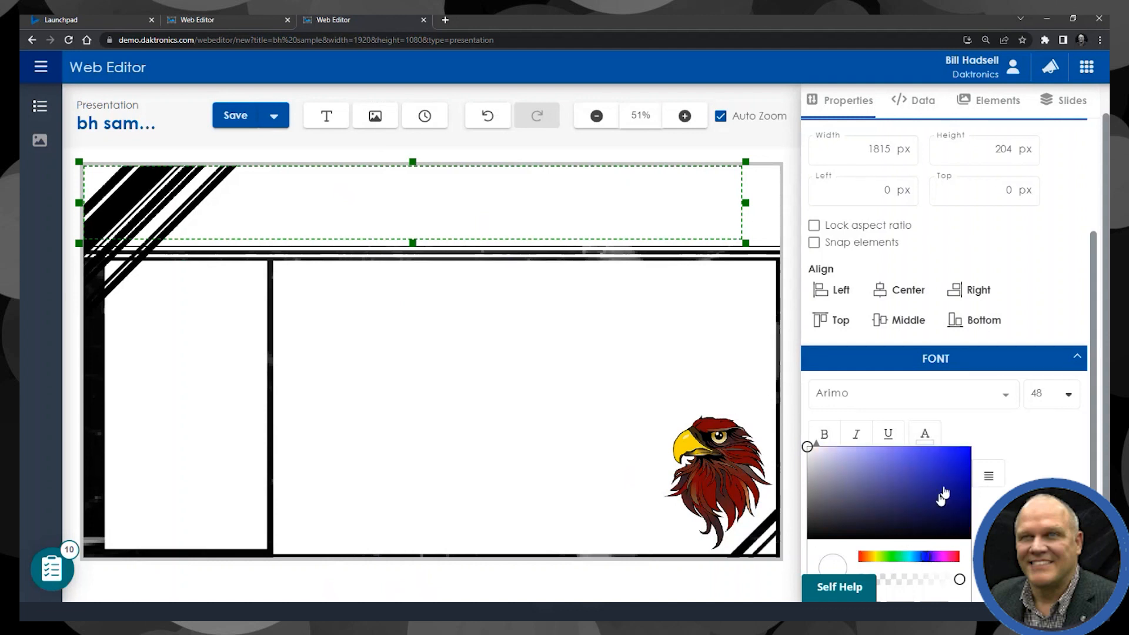
left_click(955, 460)
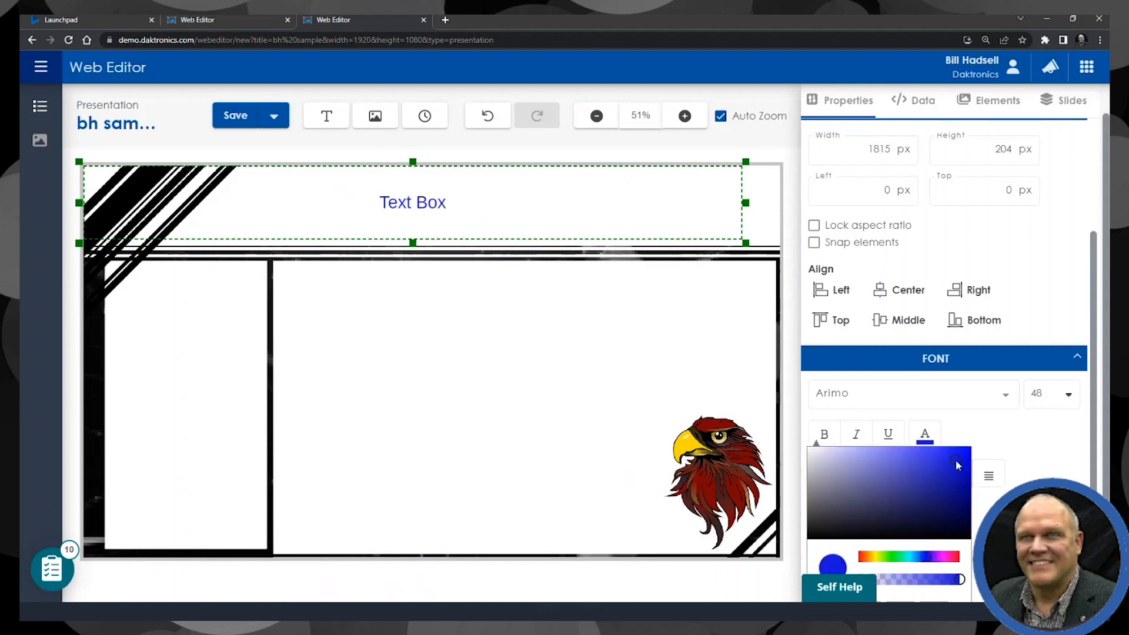
left_click(858, 395)
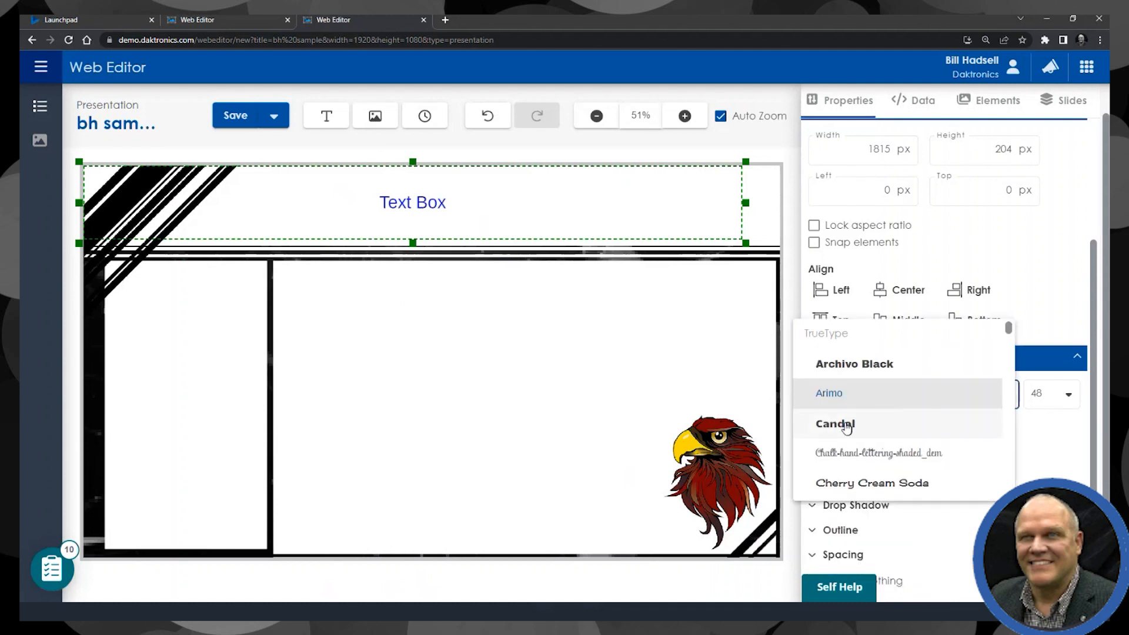
left_click(835, 424)
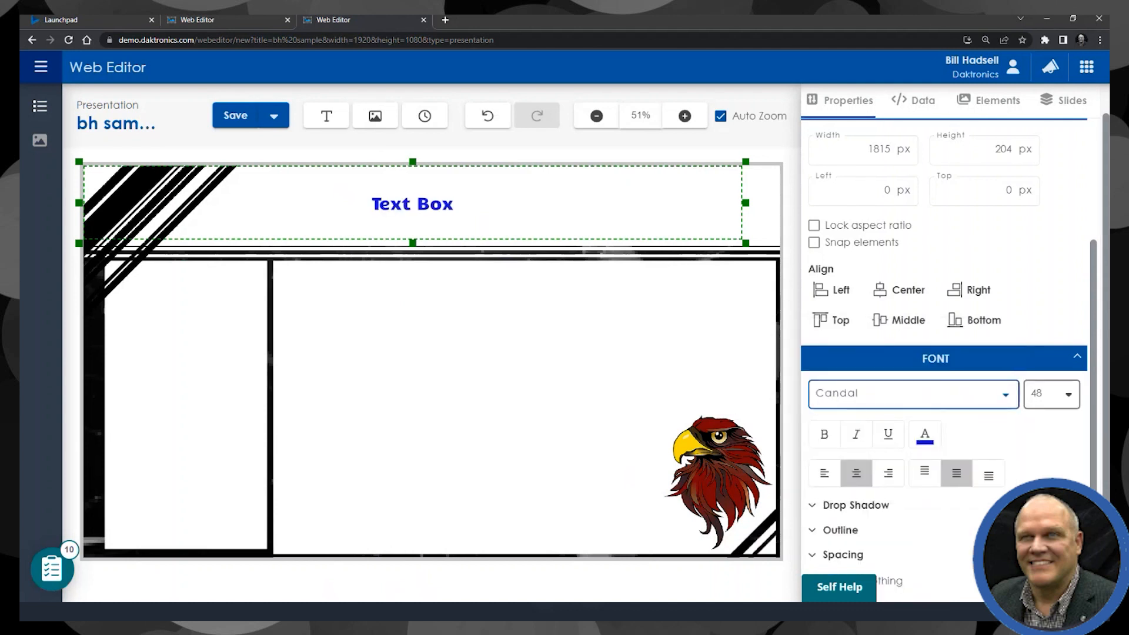
- Increase the masthead text's font size to 103
left_click(1057, 394)
left_click(1069, 400)
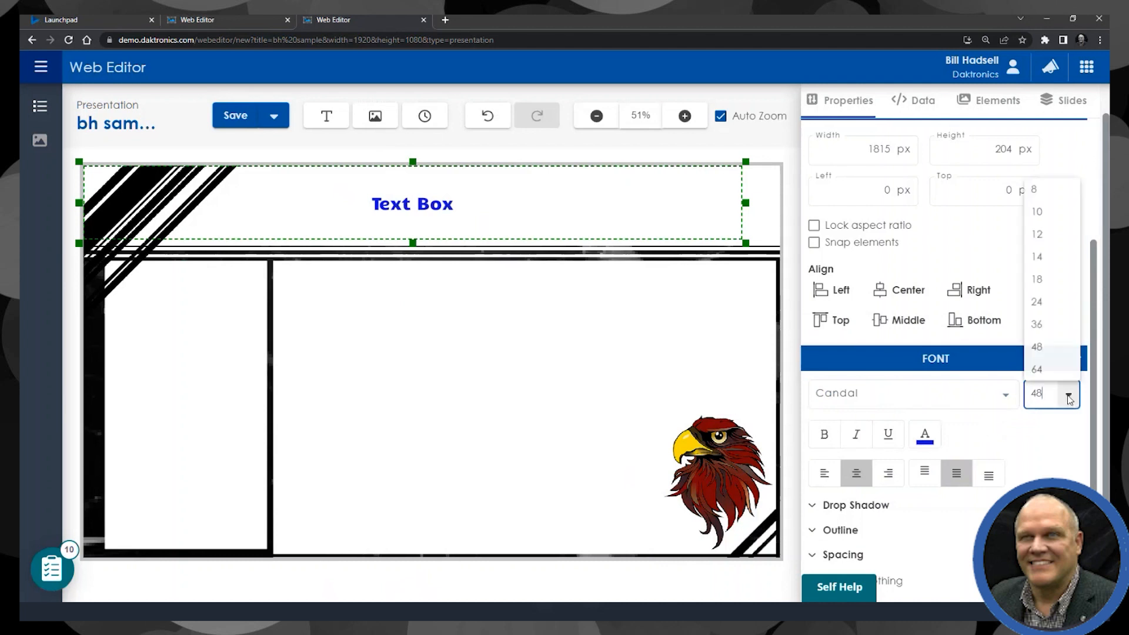
left_click(1047, 372)
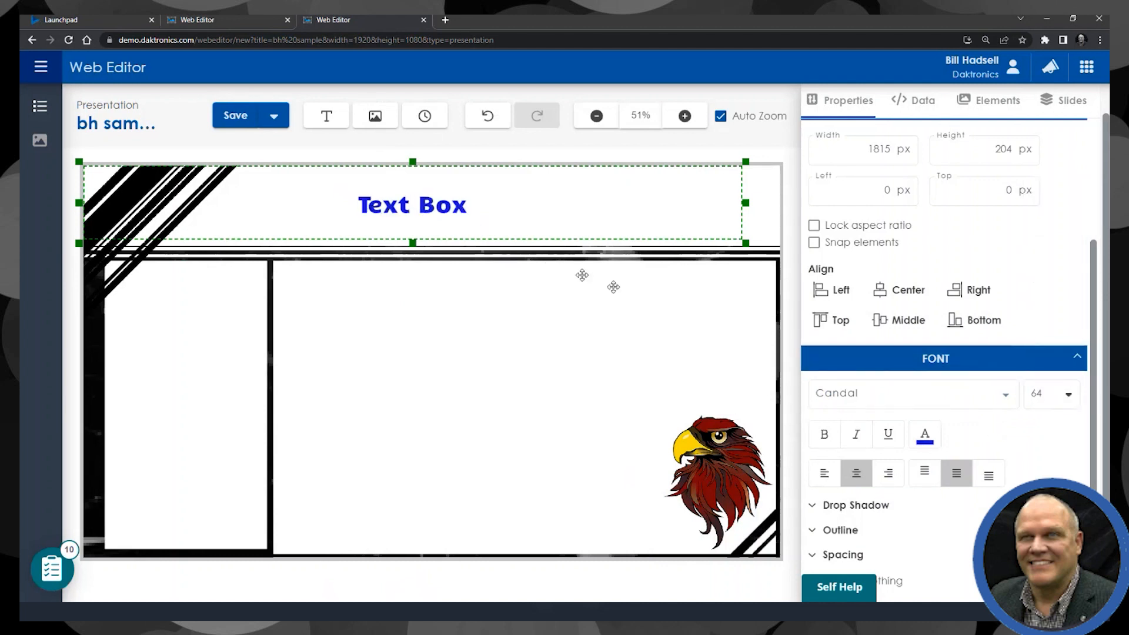
double_click(1035, 393)
key("Up")
key("Up")
key("Up")
key("Up")
key("Up")
key("Up")
key("Up")
key("Up")
key("Up")
key("Up")
key("Up")
key("Up")
key("Up")
key("Up")
key("Up")
key("Up")
key("Up")
key("Up")
key("Up")
key("Up")
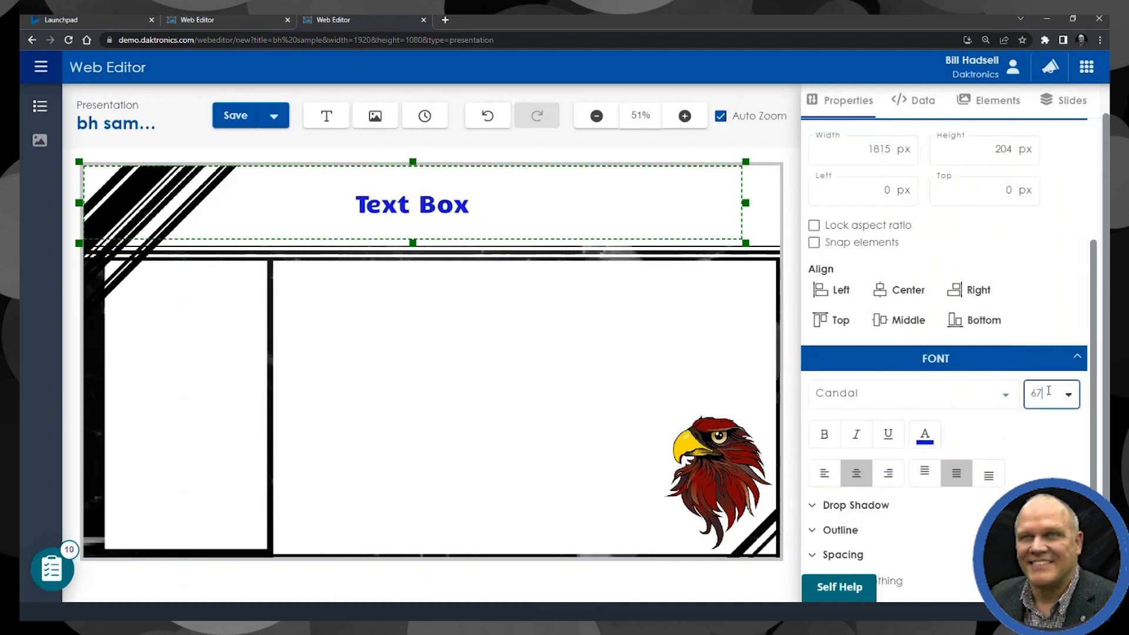
key("Up")
key("Up")
key("Up")
key("Up")
key("Up")
key("Up")
key("Up")
key("Up")
key("Up")
key("Up")
key("Up")
key("Up")
key("Up")
key("Up")
key("Up")
key("Up")
key("Up")
key("Up")
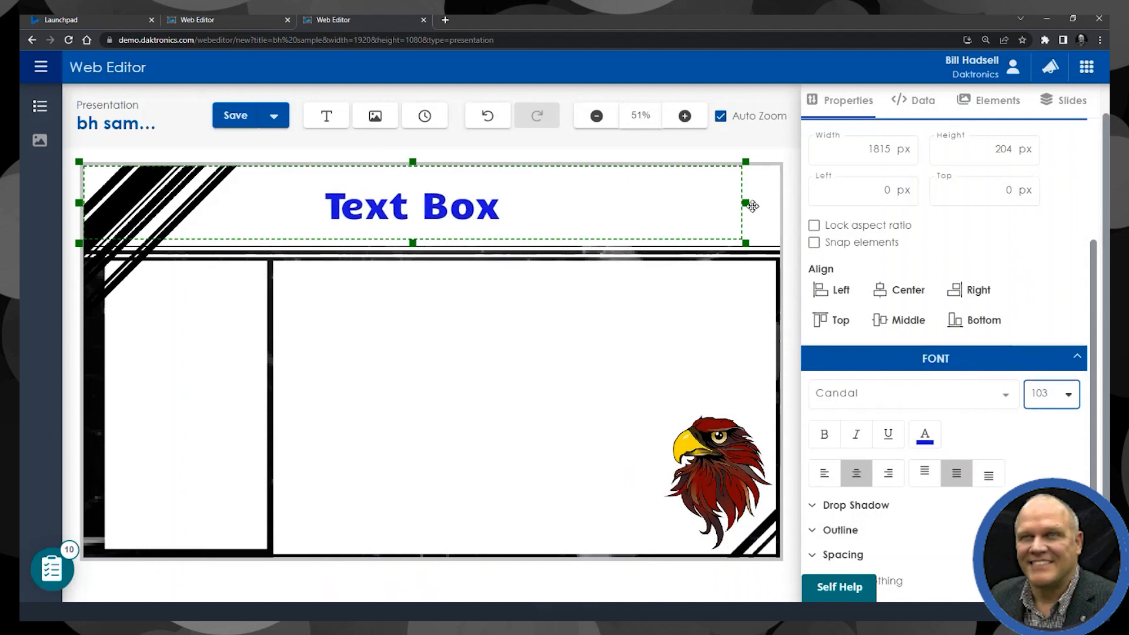
- Left-align the masthead text and resize its box to about 849 px wide, starting at about left 434 px beside the black diagonals
left_click_drag(746, 203, 589, 199)
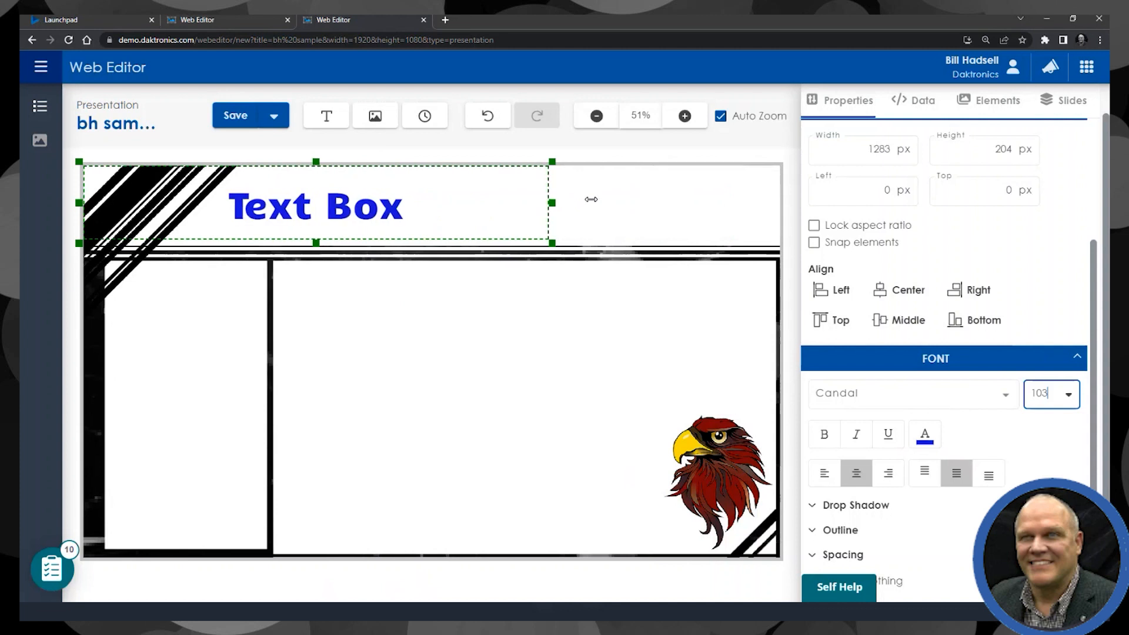
left_click(825, 473)
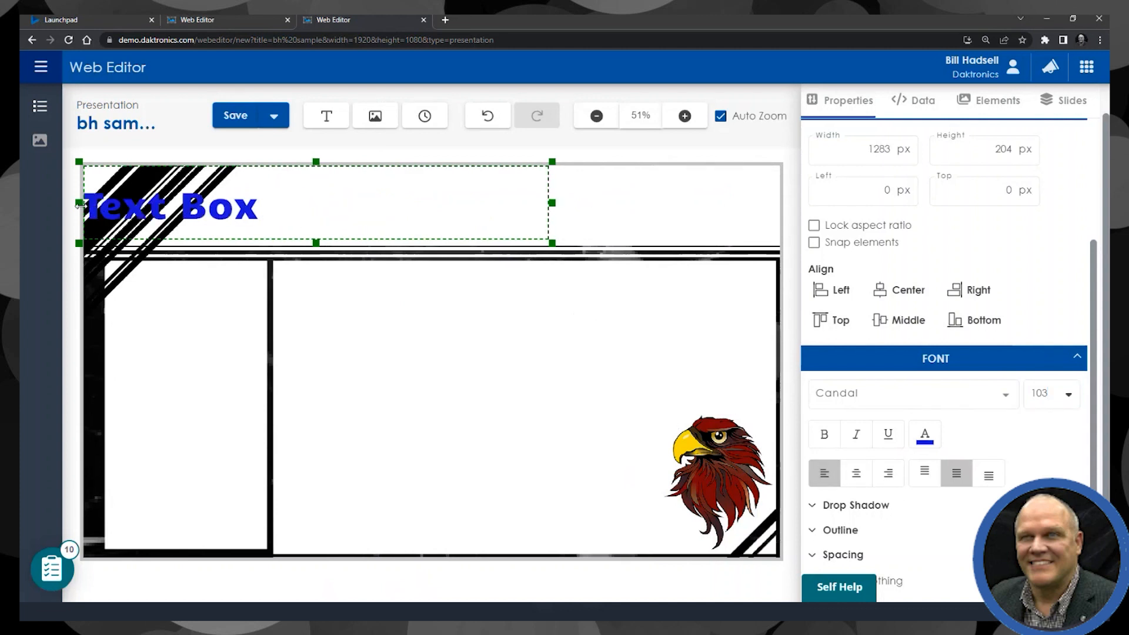
left_click_drag(79, 204, 207, 208)
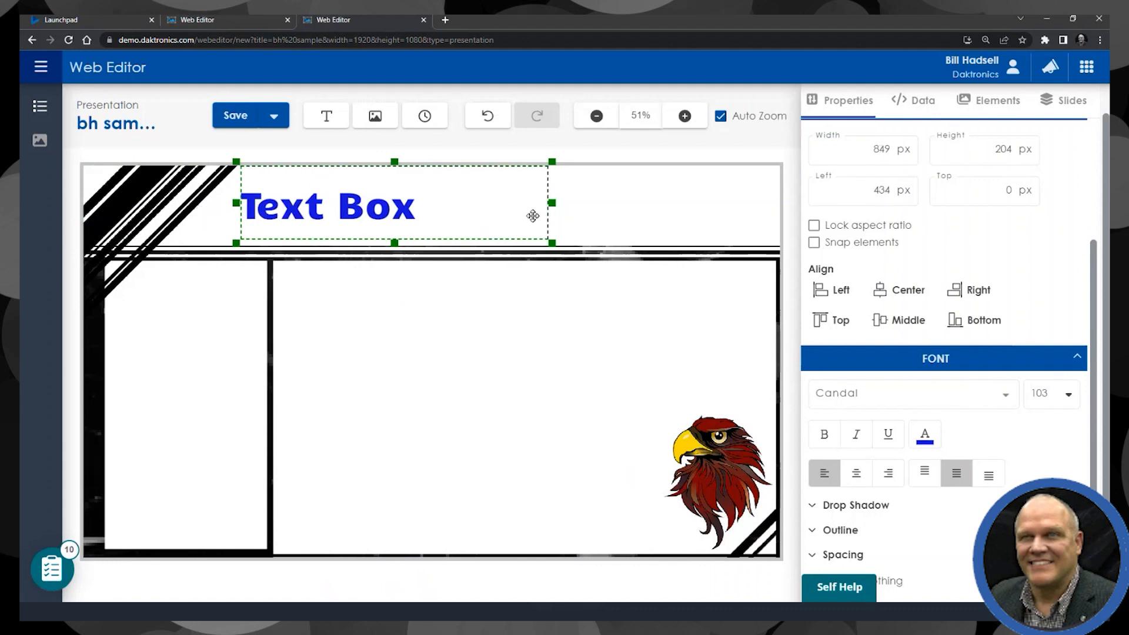
left_click(556, 204)
left_click(340, 207)
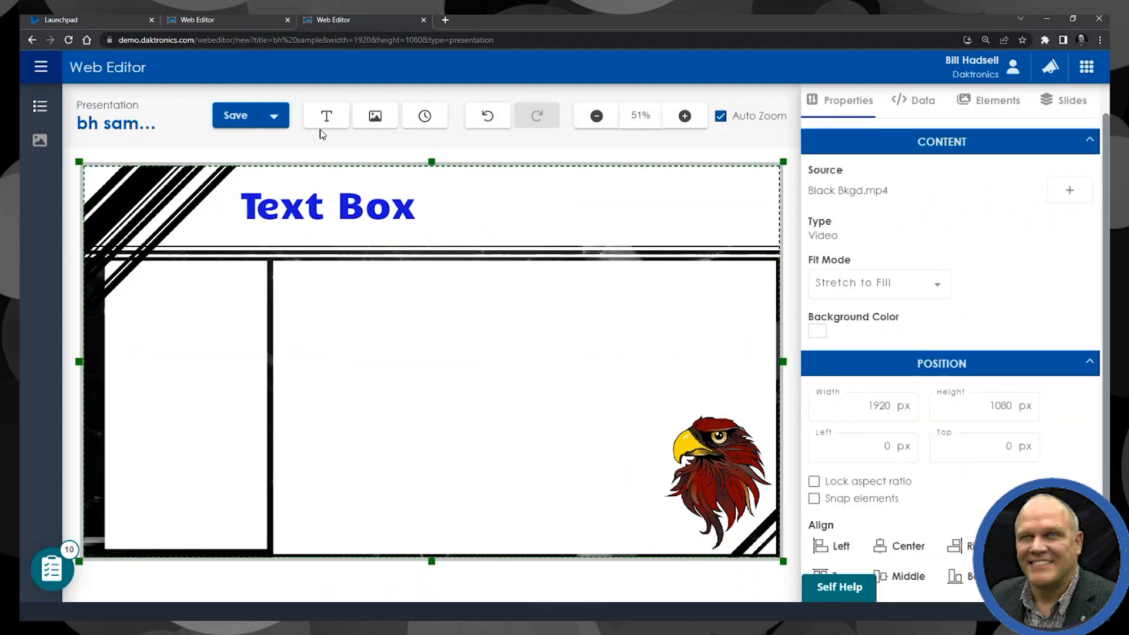
- Add a second text box and place it in the large panel at about left 579 px, top 298 px
left_click(327, 116)
mouse_move(334, 238)
left_mouse_down()
mouse_move(433, 384)
mouse_move(341, 295)
mouse_move(340, 244)
left_mouse_up()
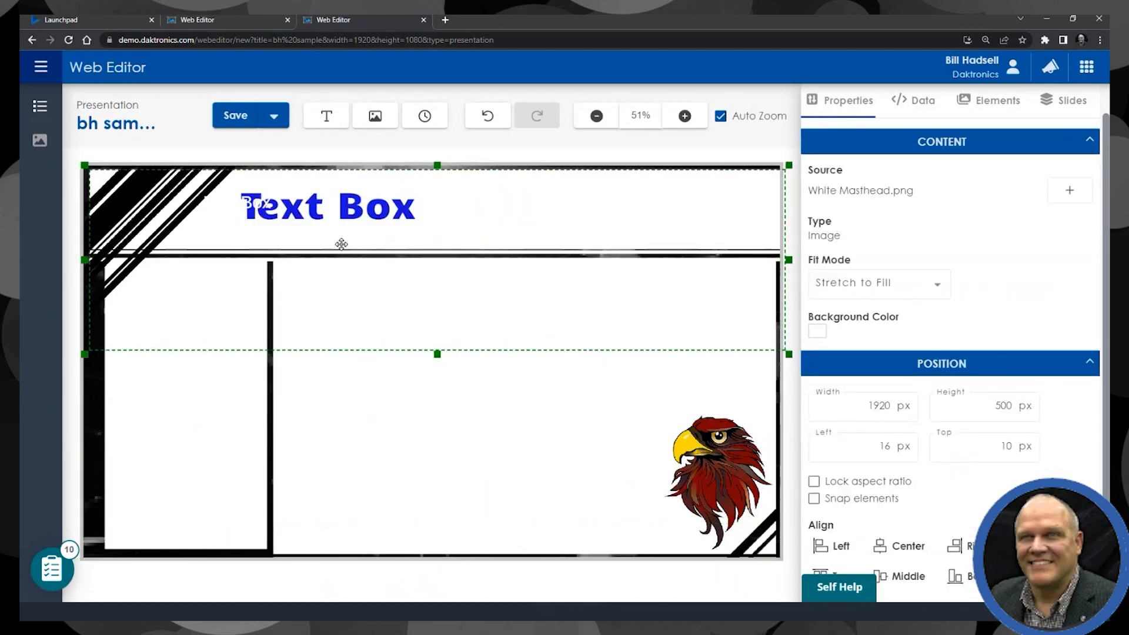
left_click(234, 201)
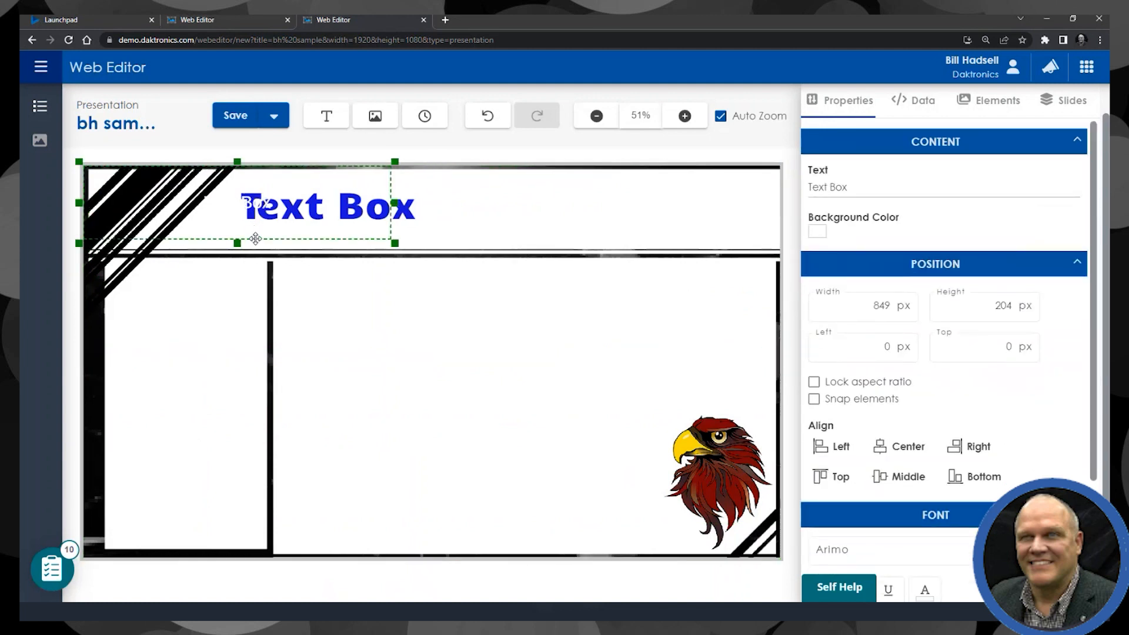
left_click_drag(255, 238, 423, 325)
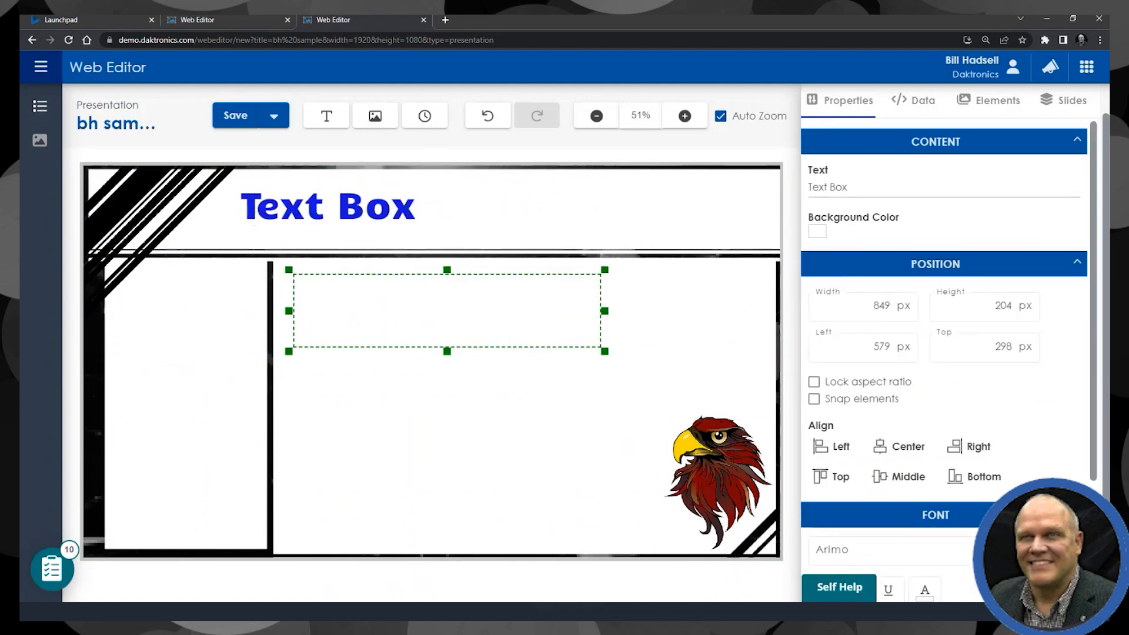
- Set the second text box's text colour to near-black, RGB 14, 14, 15
scroll(944, 353, "down", 3)
left_click(925, 434)
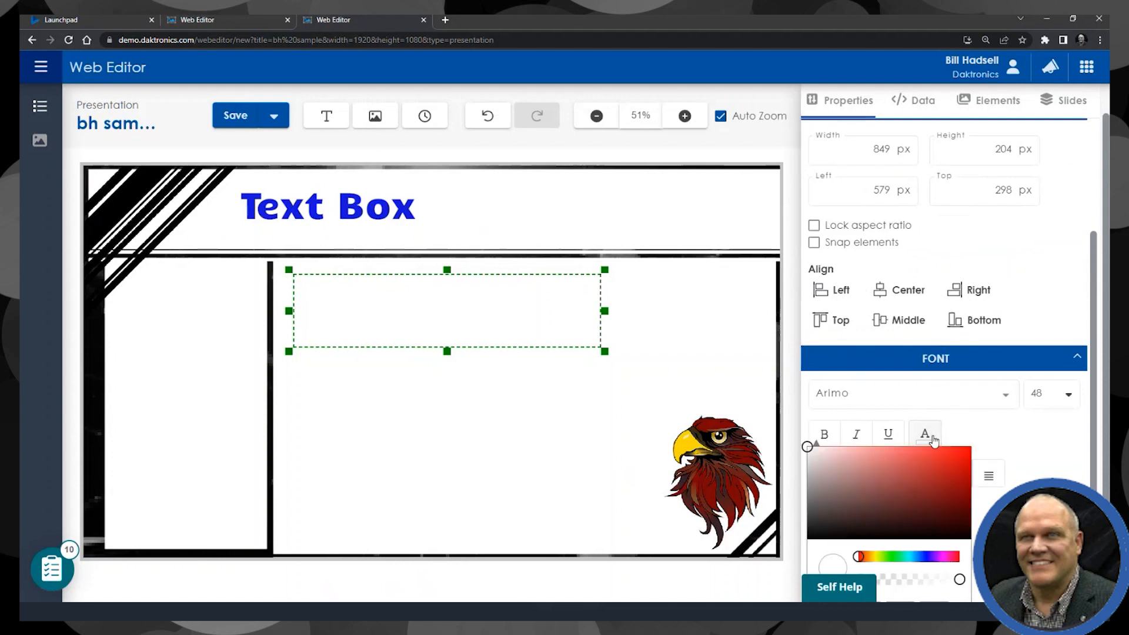
left_click(954, 459)
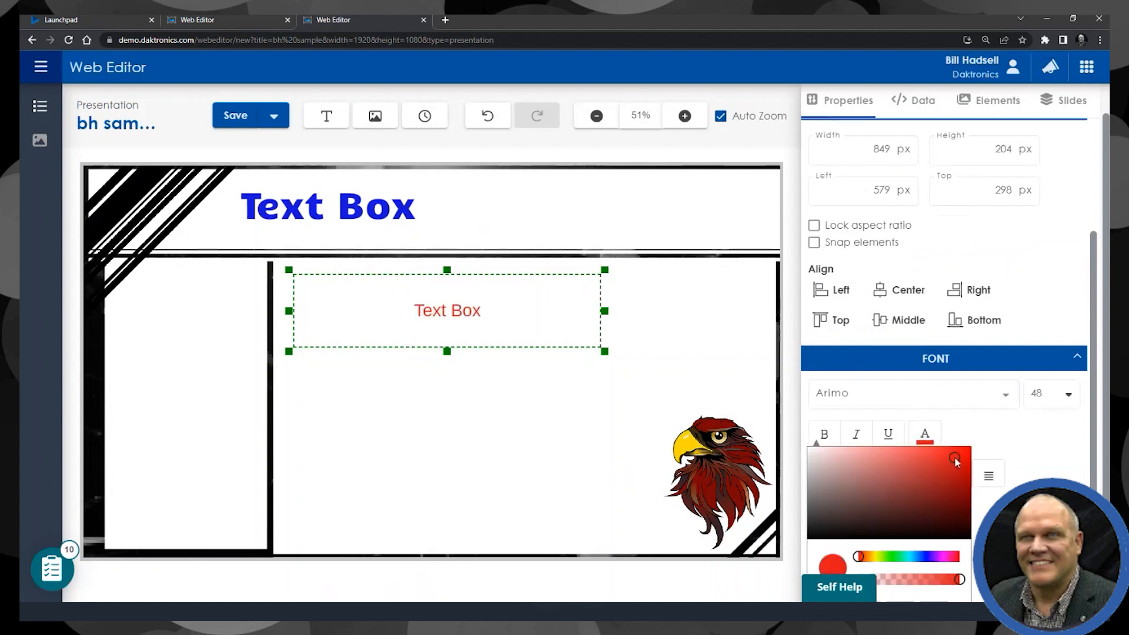
scroll(934, 500, "down", 1)
left_click(925, 510)
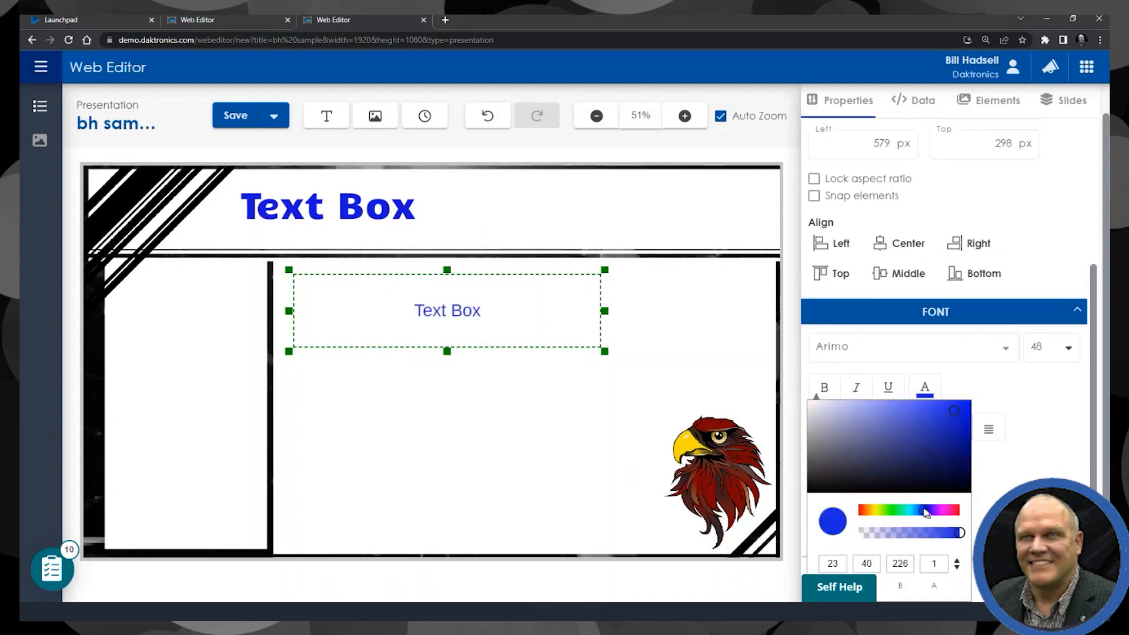
left_click(809, 488)
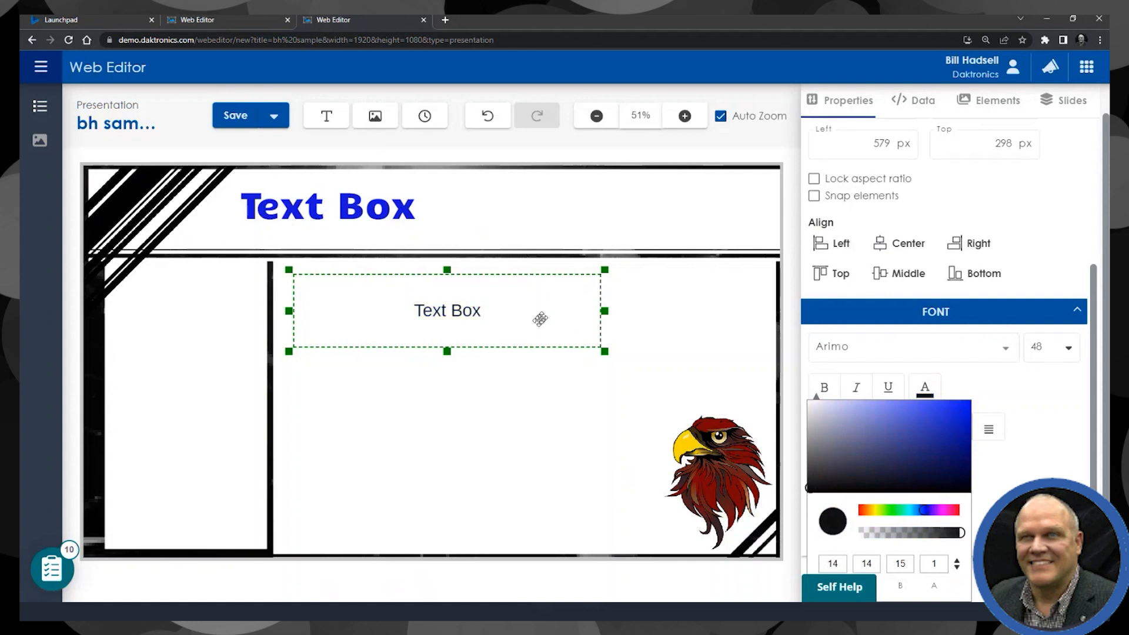
- Set the second text box's font to Candal at size 62
left_click(1050, 354)
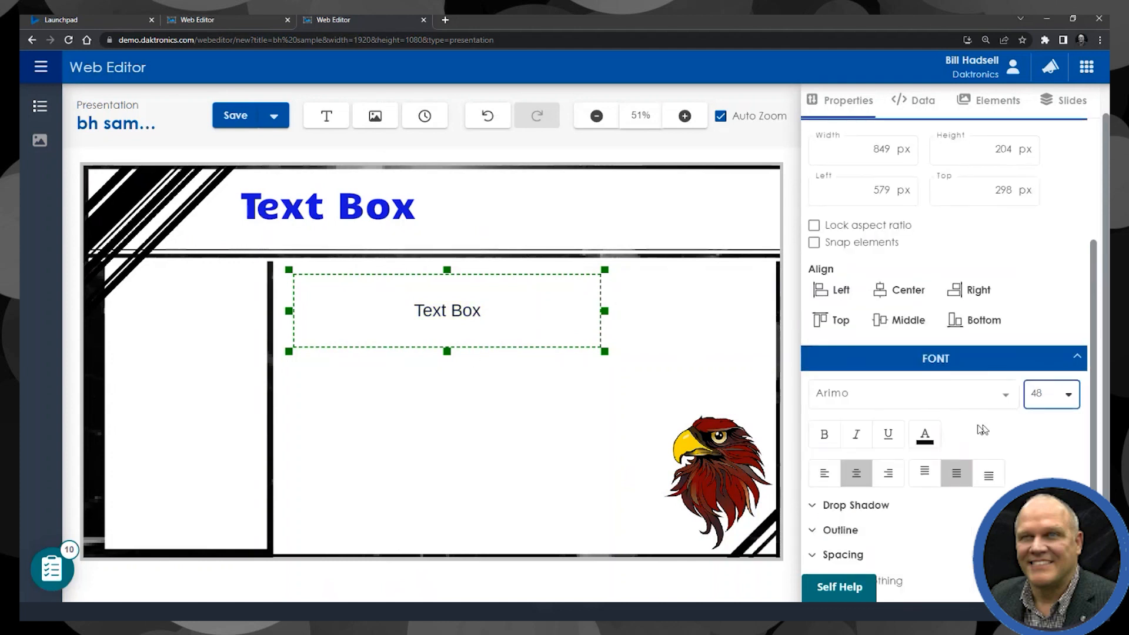
left_click(935, 394)
left_click(863, 425)
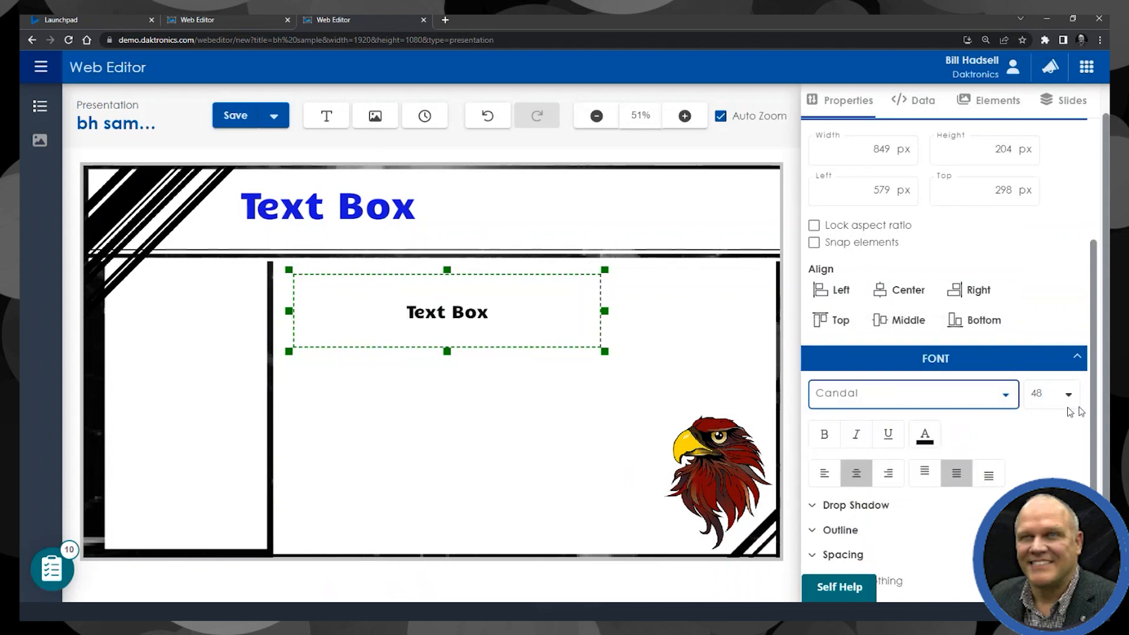
scroll(1049, 398, "up", 14)
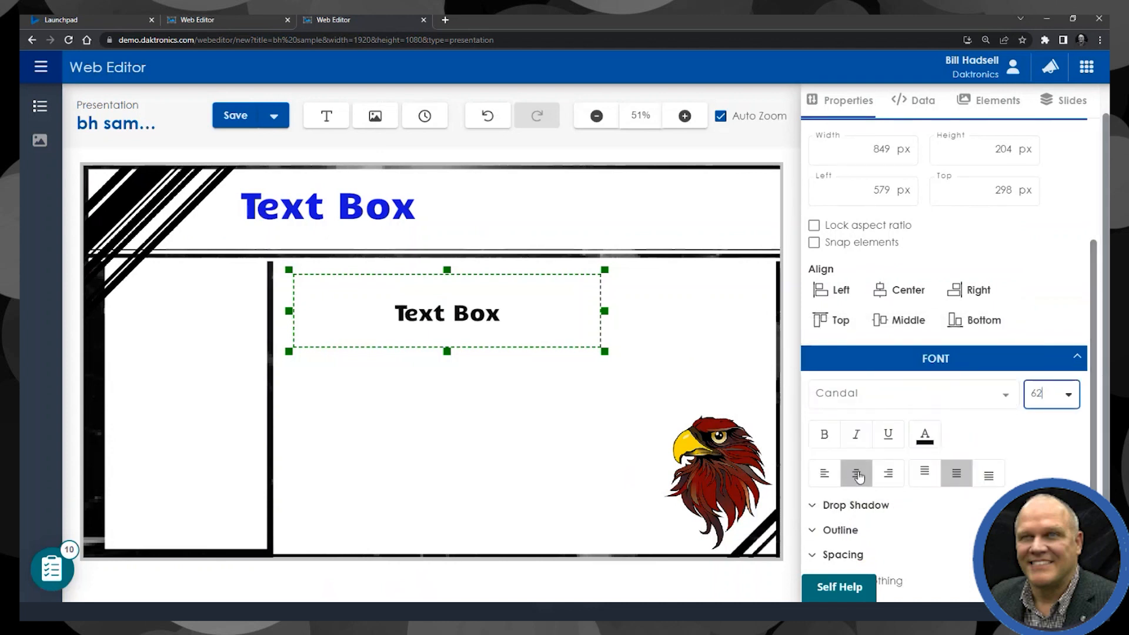
- Left-align the second text box's text and nudge the box to about left 572 px, top 292 px
left_click(824, 473)
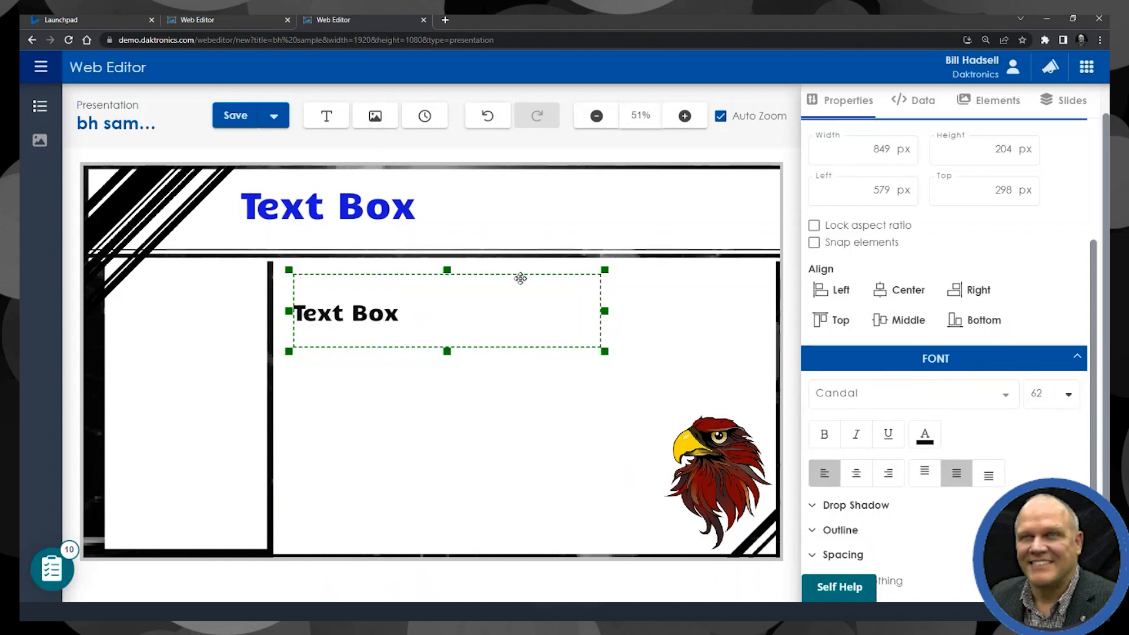
left_click_drag(521, 278, 519, 275)
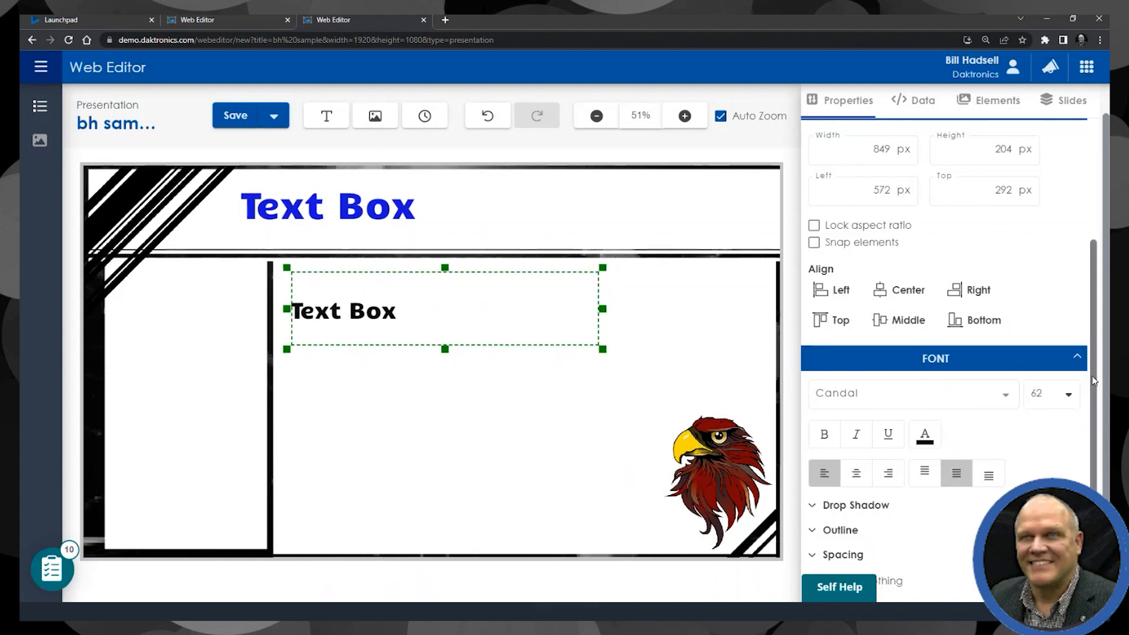
left_click_drag(1093, 388, 1097, 361)
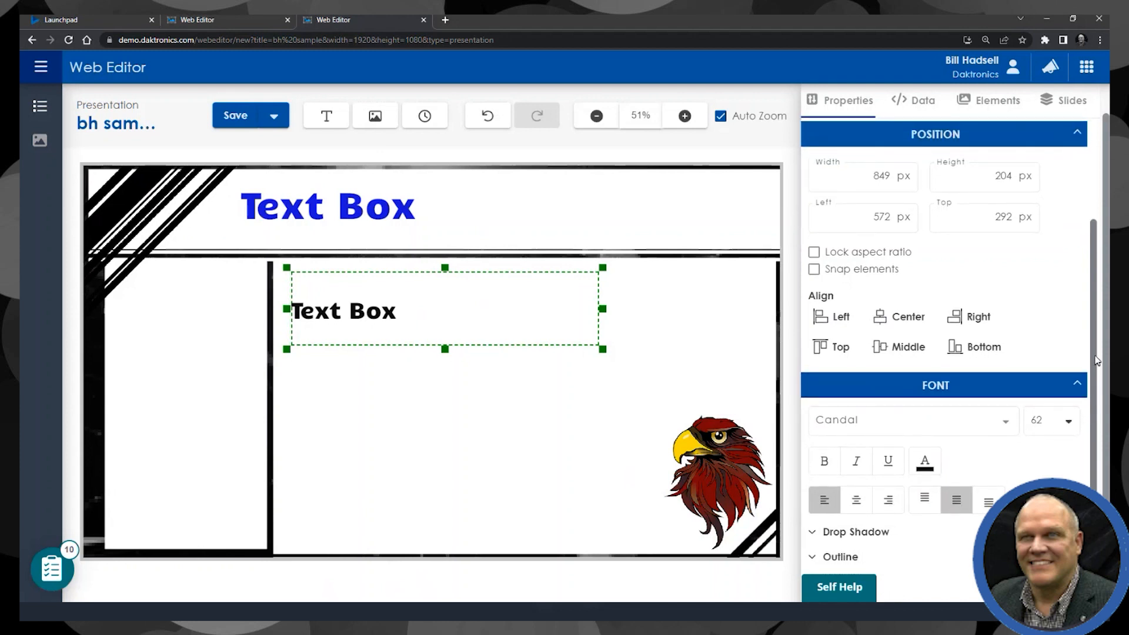
- Save the layout as a presentation titled "bh sample"
left_click(272, 117)
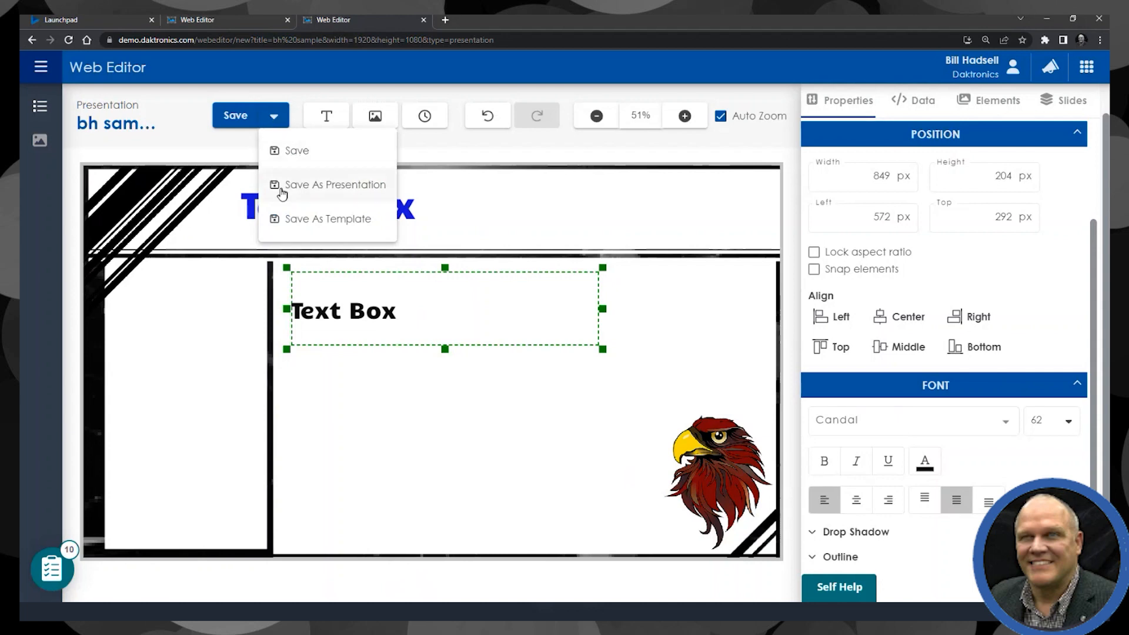
left_click(289, 187)
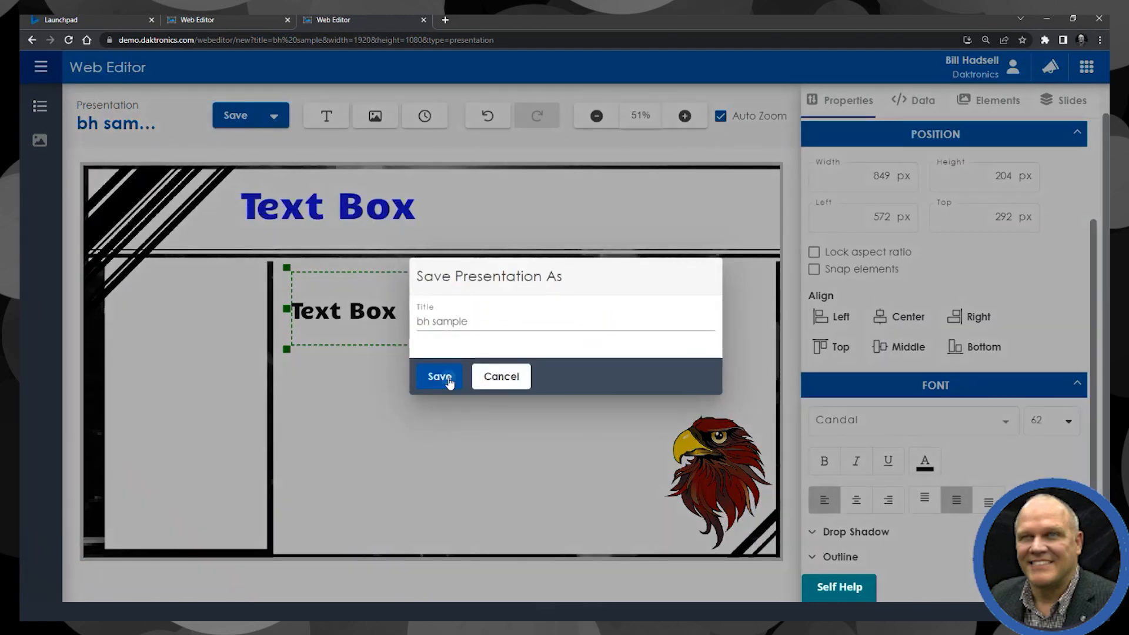
left_click(447, 380)
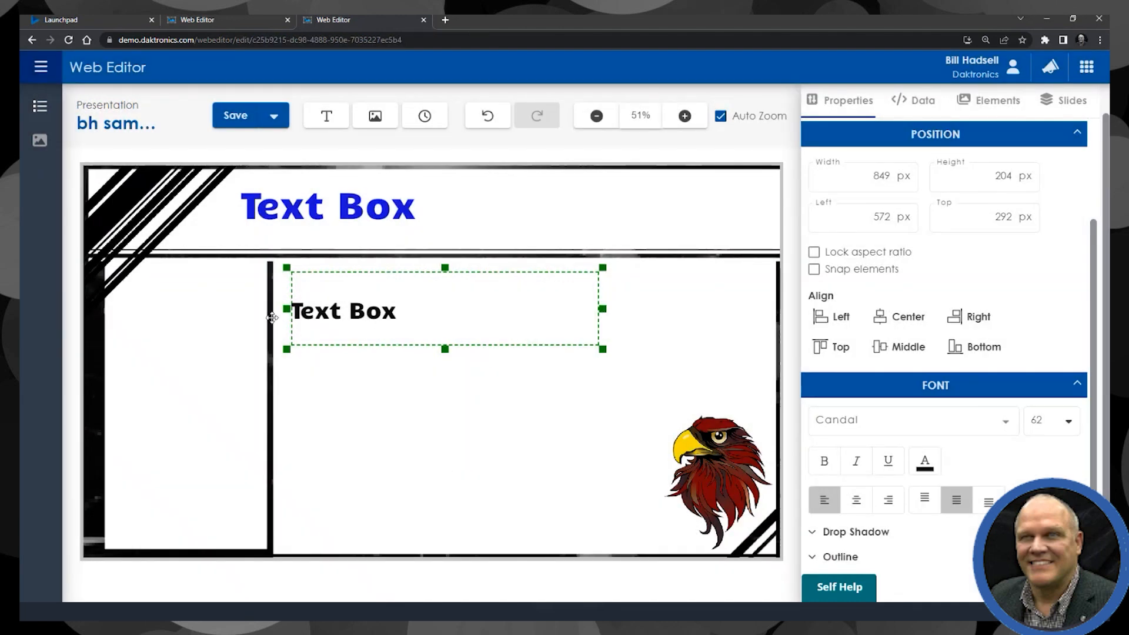
- Examine the saved bh sample entry in the Media Library, including its details, and in the Presentations list
left_click(39, 143)
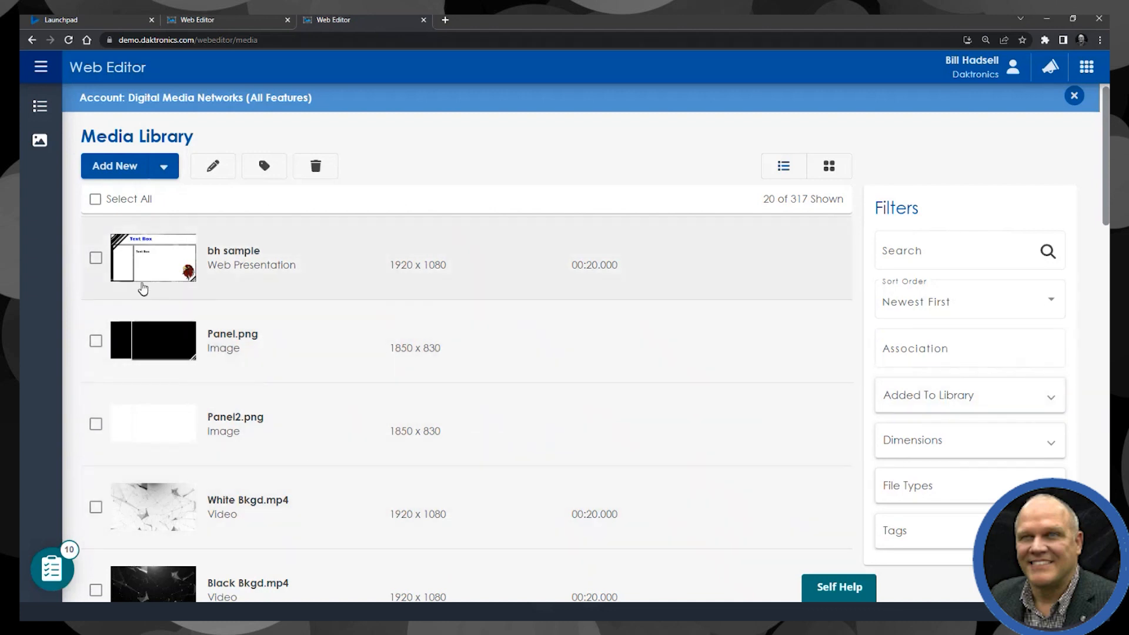
left_click(285, 277)
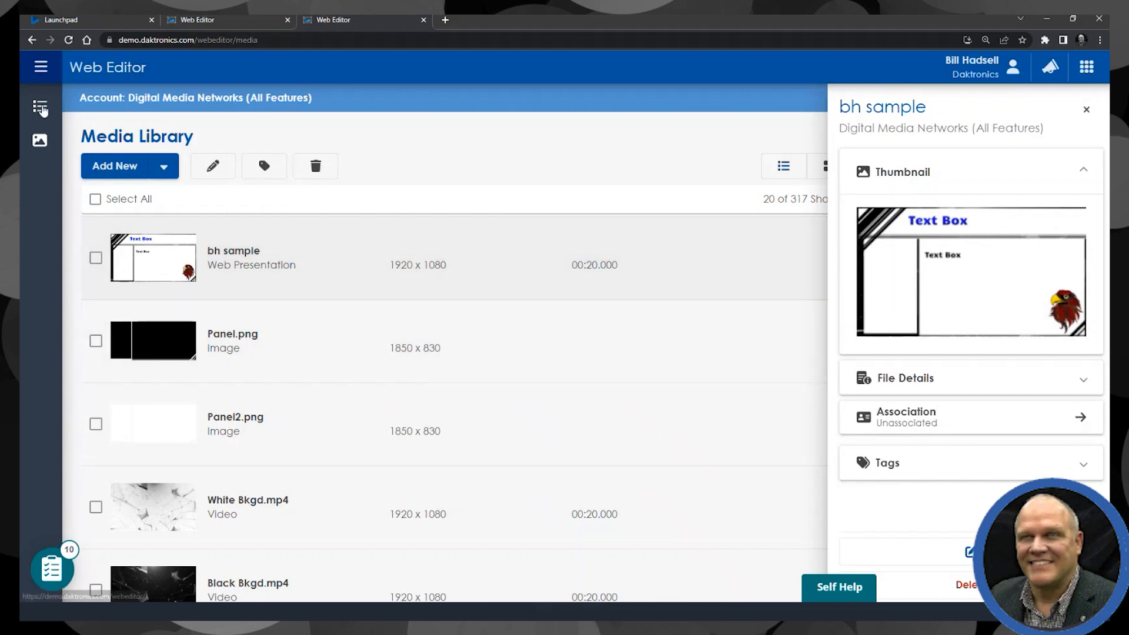
left_click(40, 107)
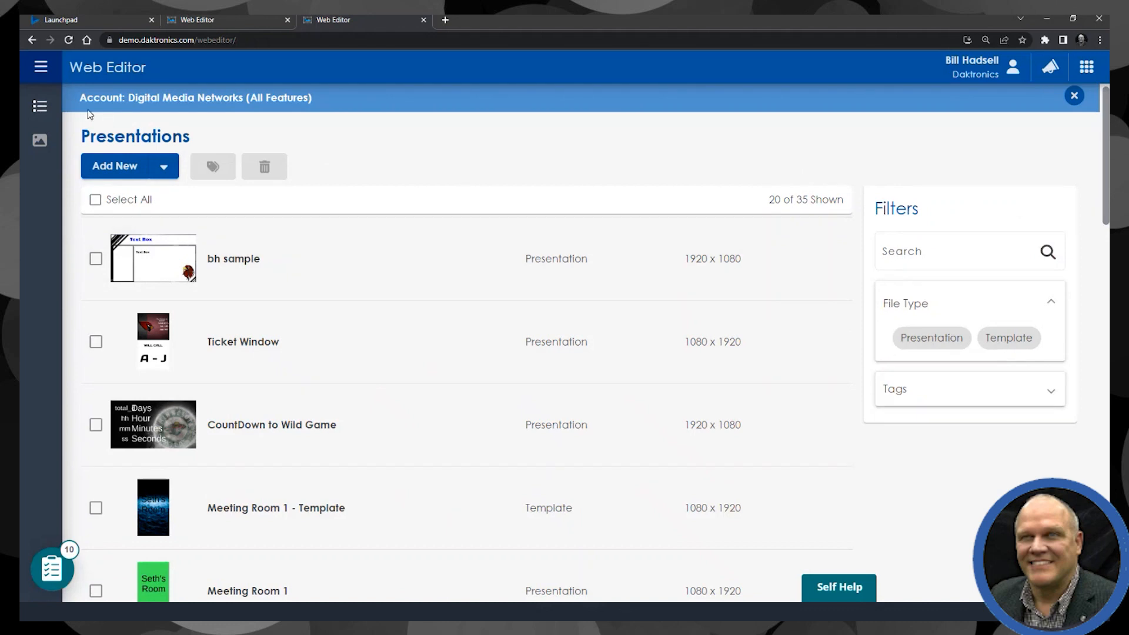
left_click(238, 23)
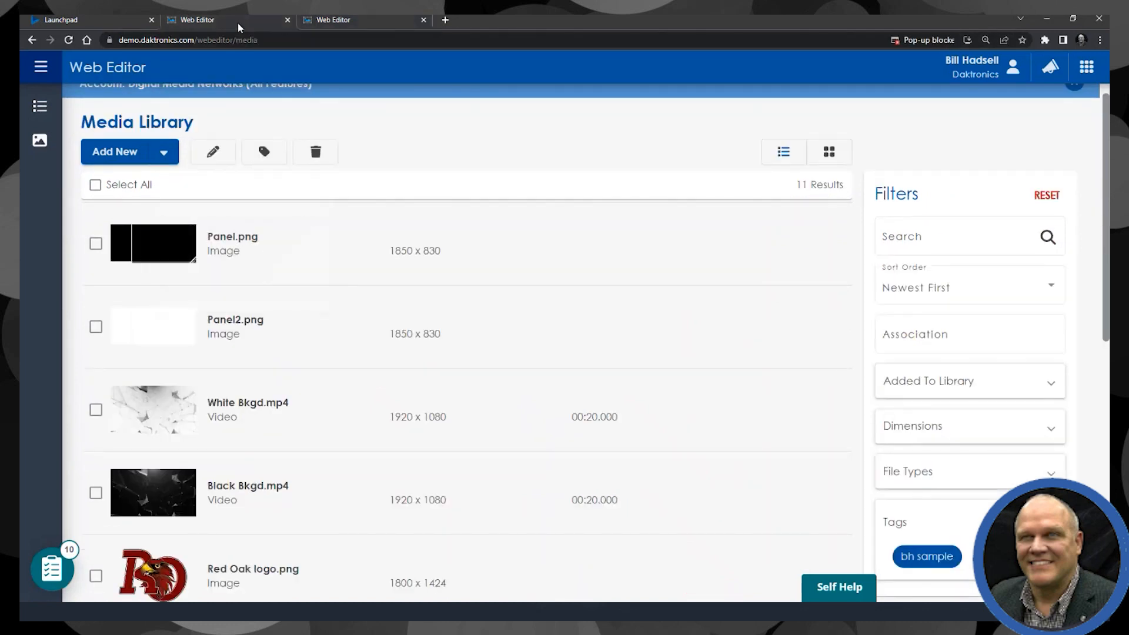
left_click(362, 20)
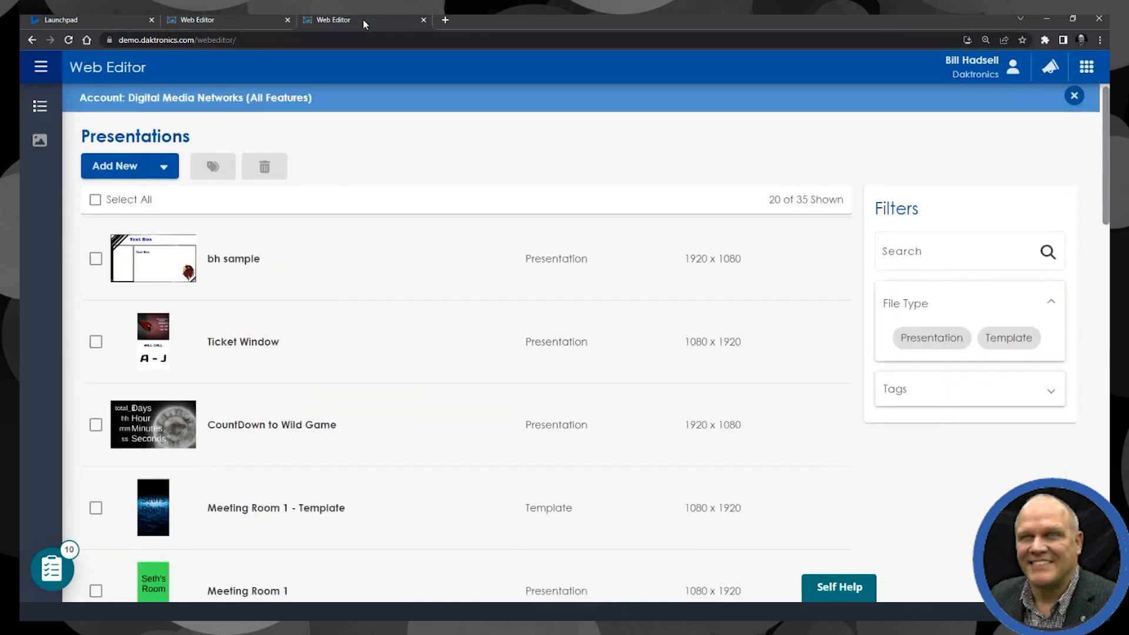
- Open the bh sample presentation and examine the data sources available for the black text box below the masthead
left_click(338, 280)
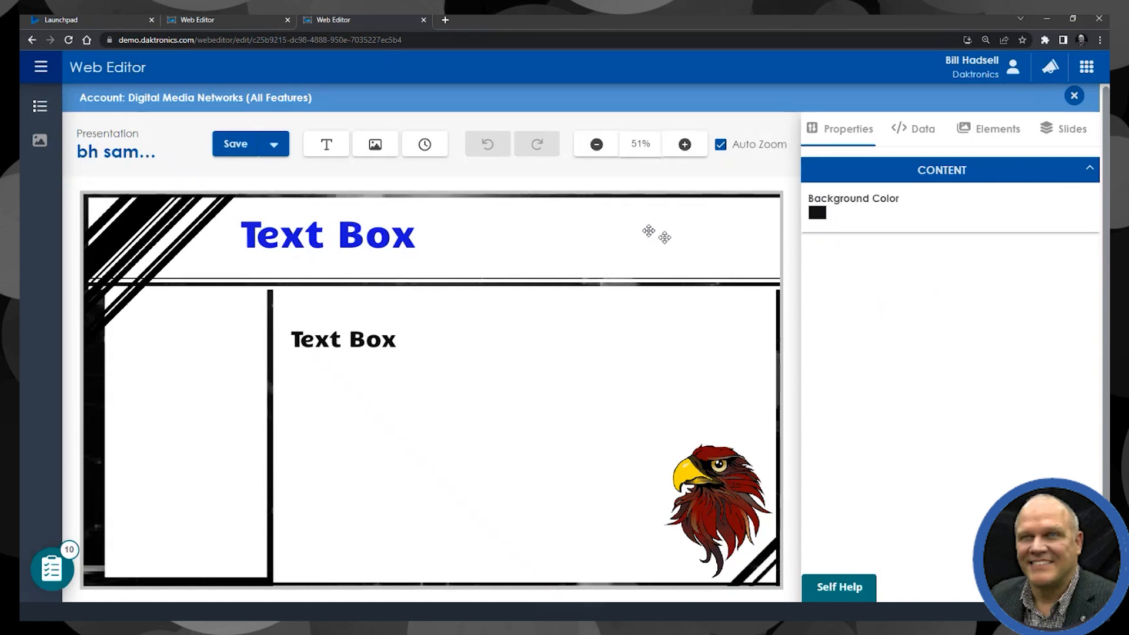
left_click(375, 350)
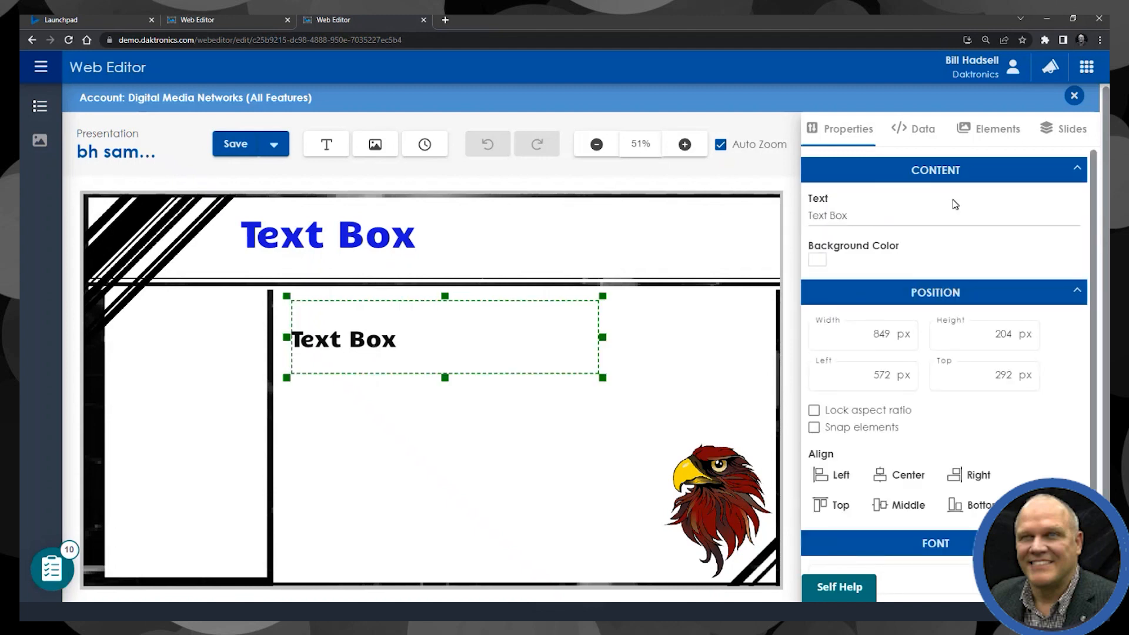
left_click(923, 130)
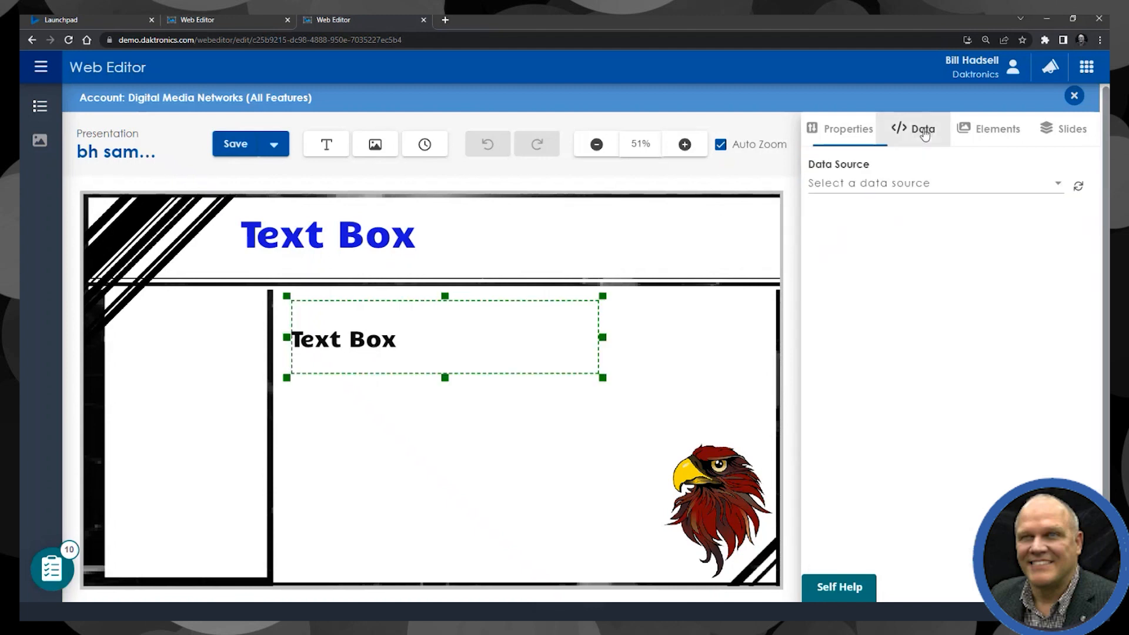
left_click(952, 185)
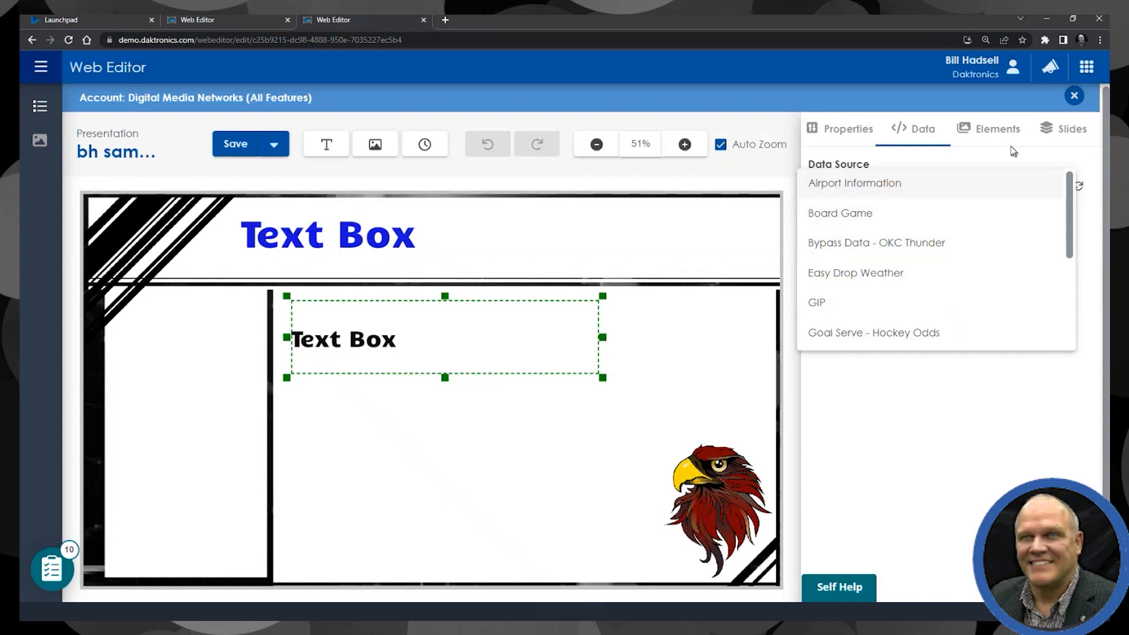
left_click(990, 136)
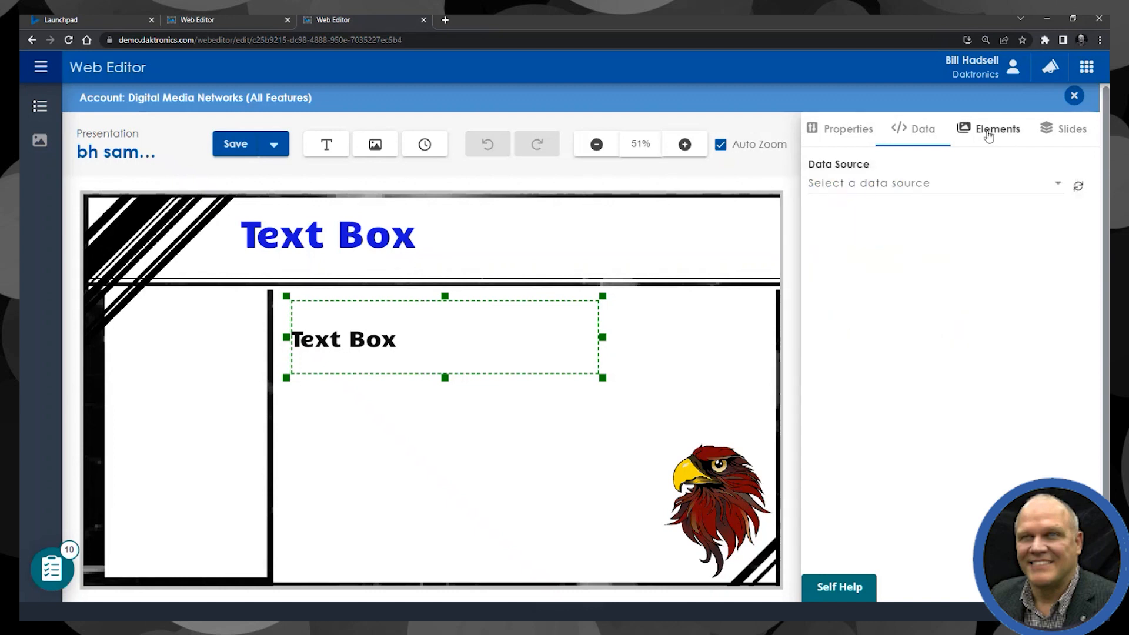
- Review the presentation's element list and slide settings, ending on the selected text box's properties
left_click(989, 136)
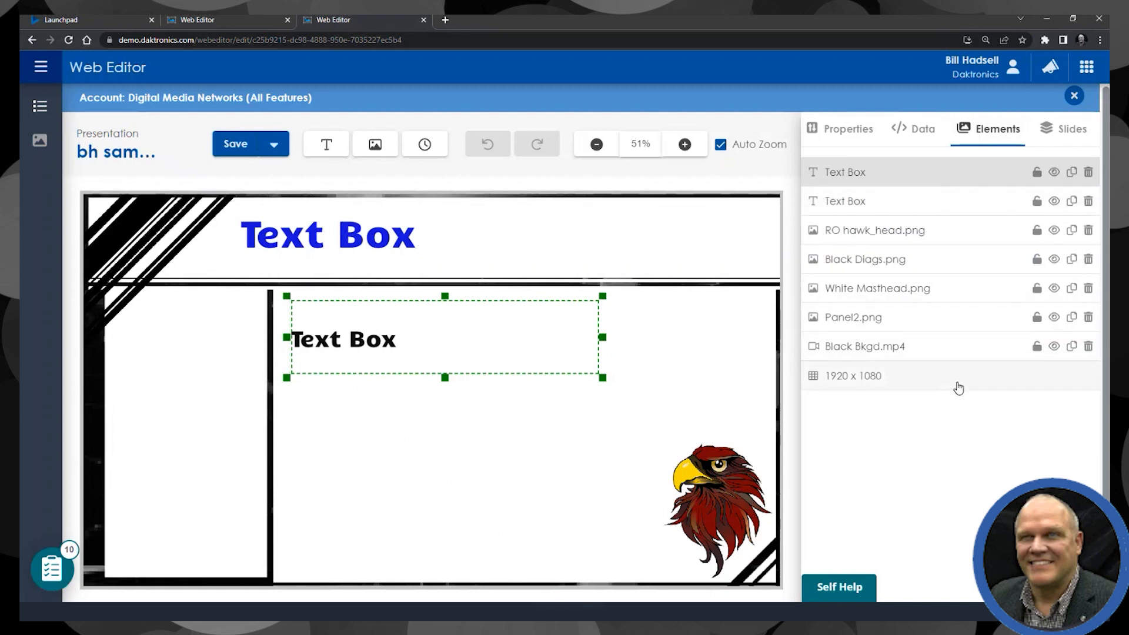
left_click(1068, 133)
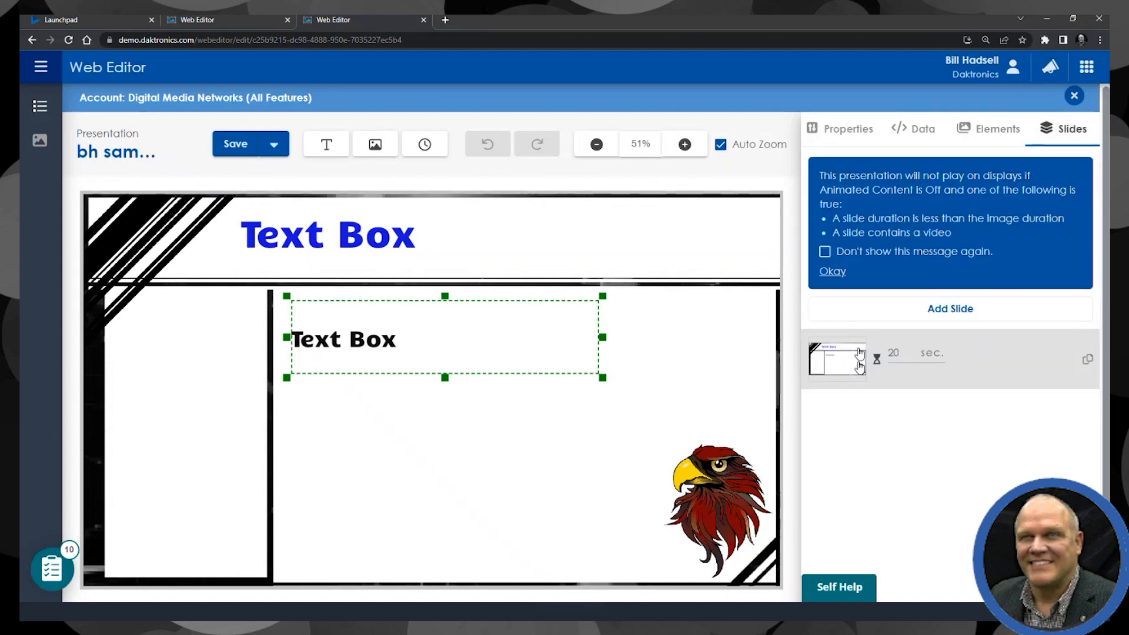
left_click(845, 136)
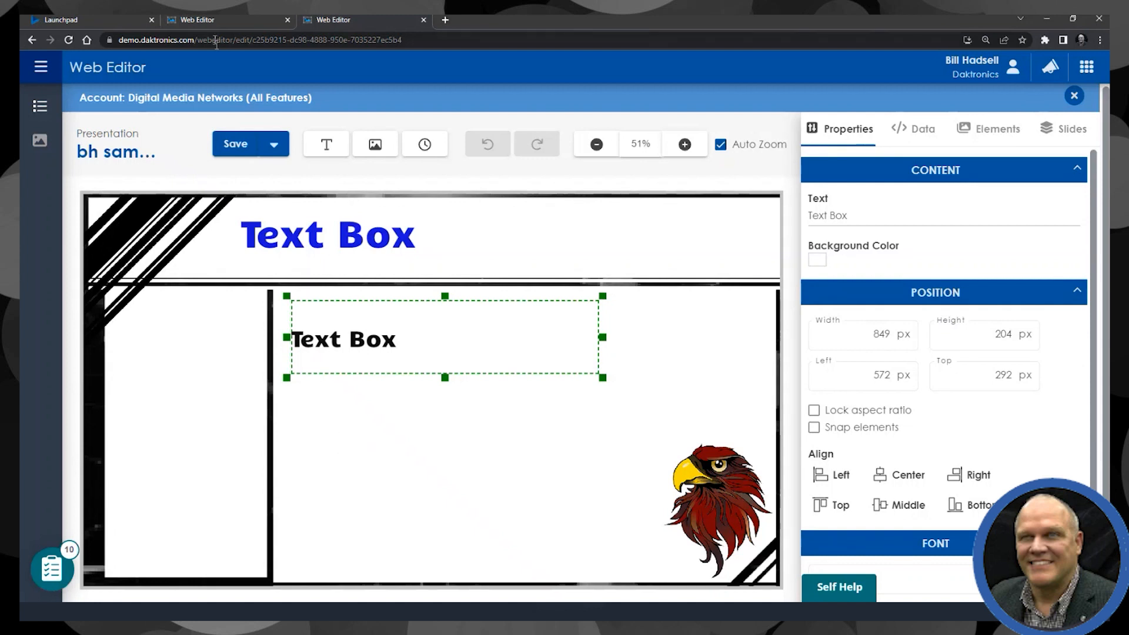
- Revisit the Media Library filtered by the bh sample tag and return to the Launchpad home page
left_click(217, 24)
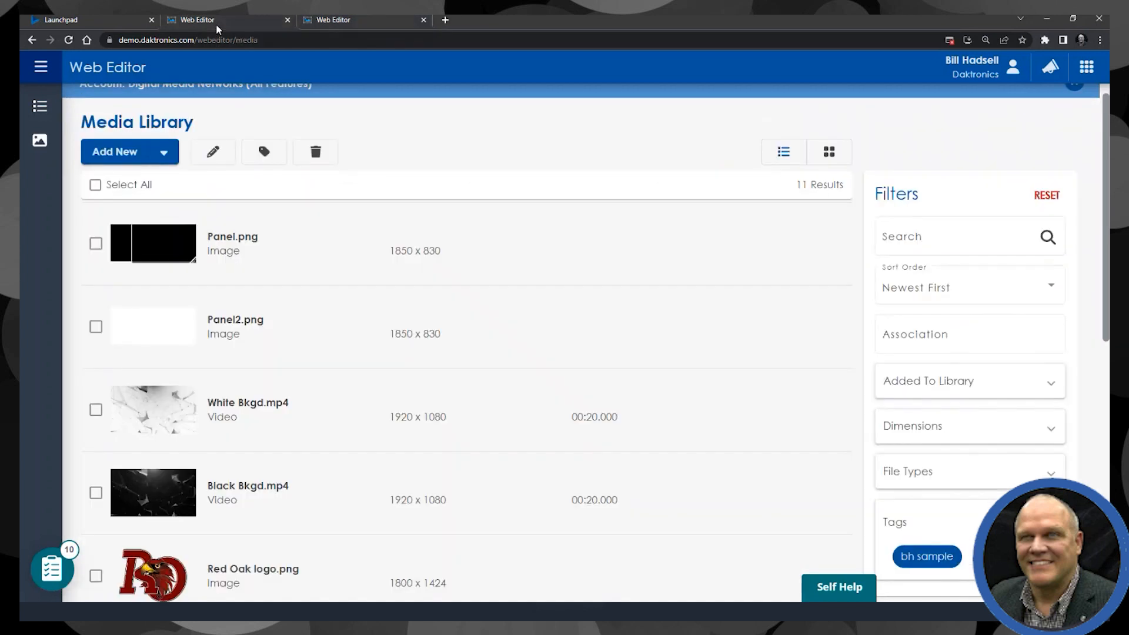
left_click(130, 23)
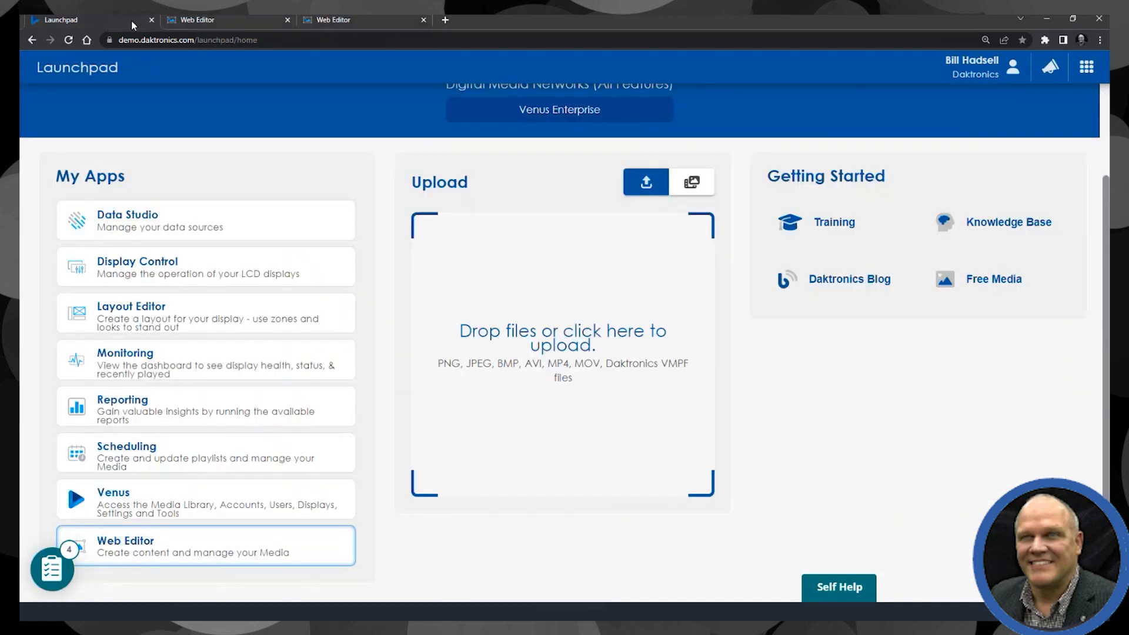
left_click(529, 40)
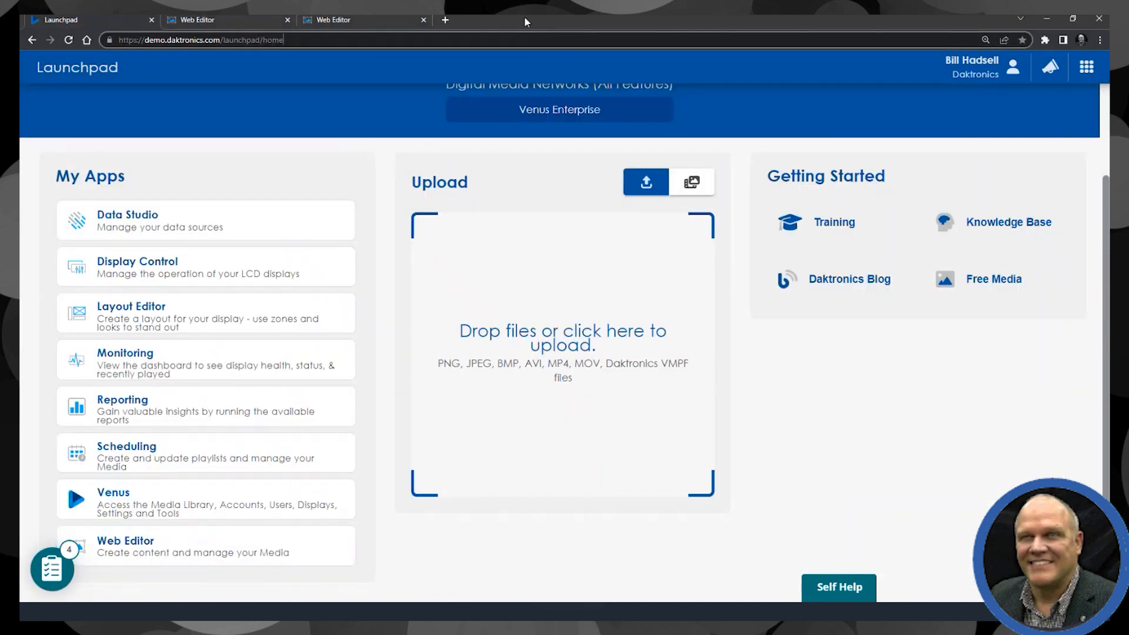